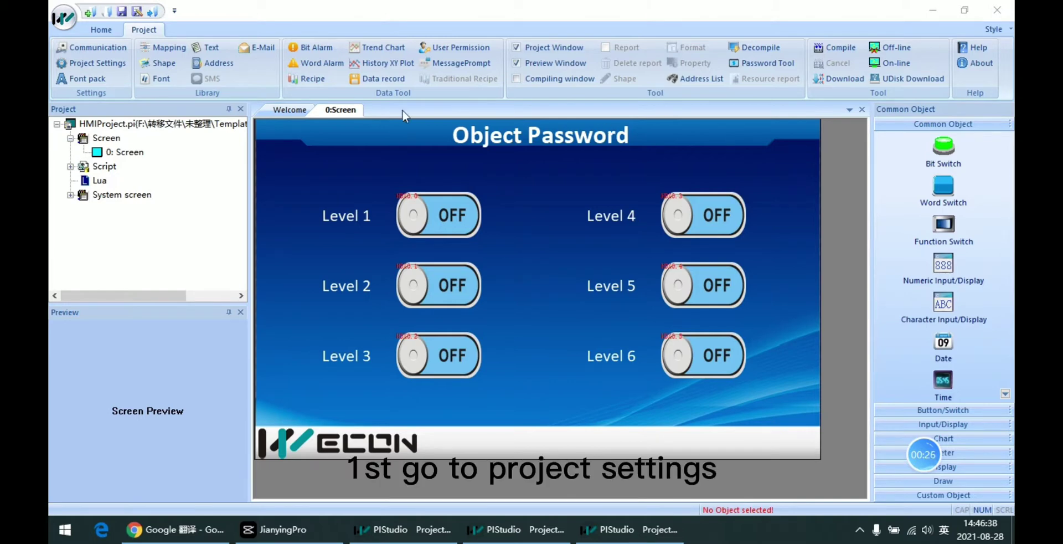
- Open the project's security settings, where the object passwords are configured
{"action": "left_click", "coordinate": [123, 64]}
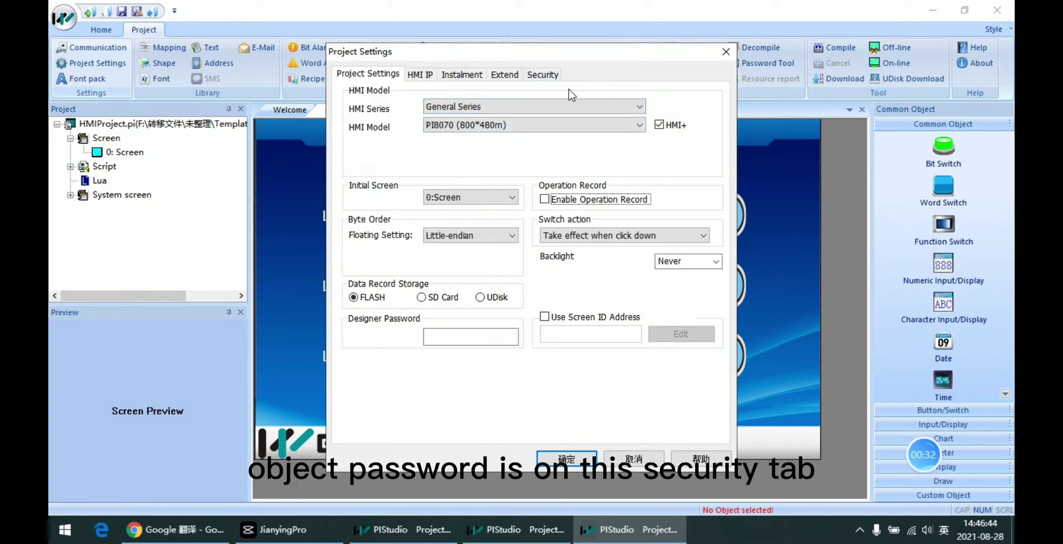
{"action": "left_click", "coordinate": [532, 76]}
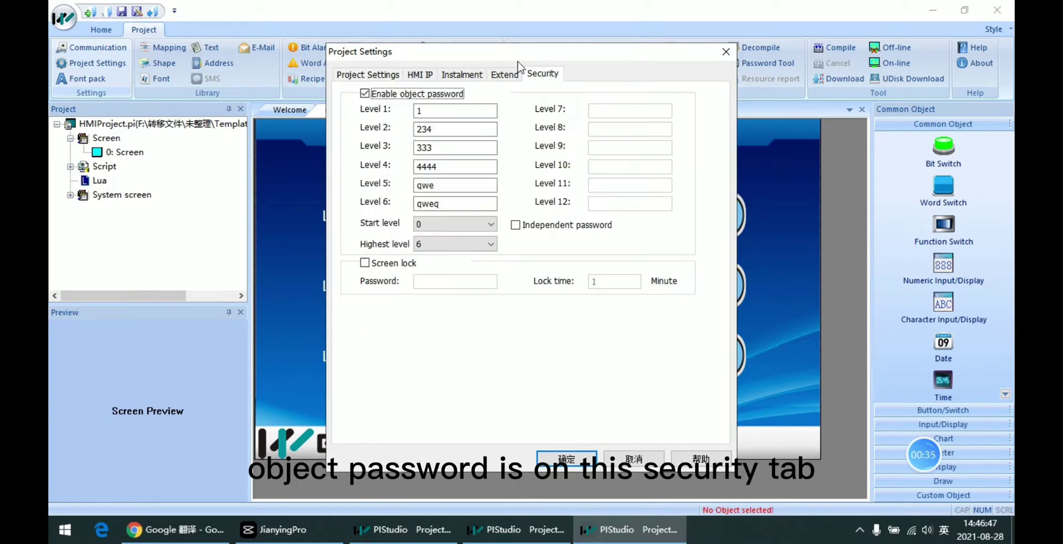
{"action": "left_click_drag", "start_coordinate": [581, 57], "coordinate": [588, 52]}
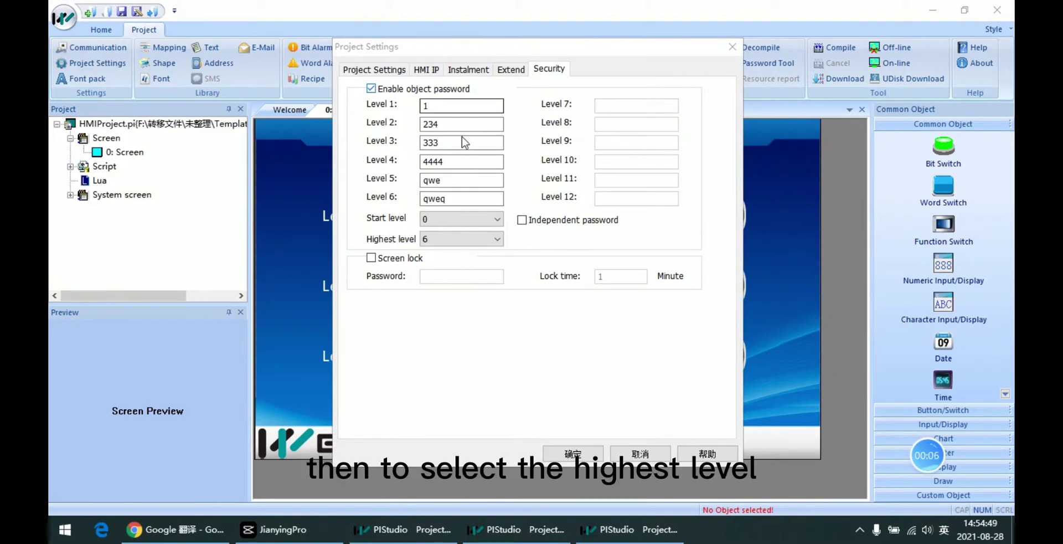
- Try 12 as the highest object password level, and return the setting to 6
{"action": "left_click", "coordinate": [453, 240]}
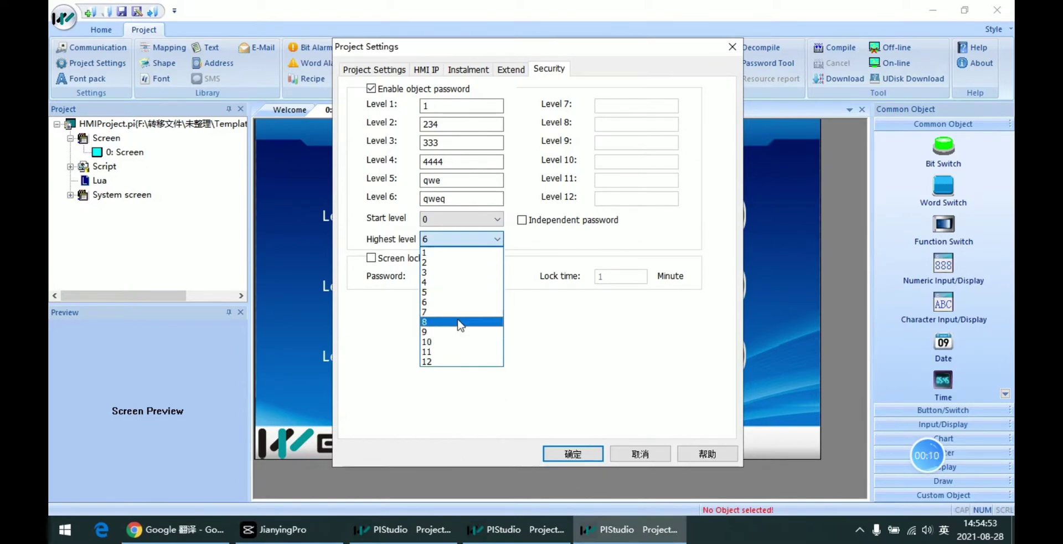
{"action": "left_click", "coordinate": [447, 363]}
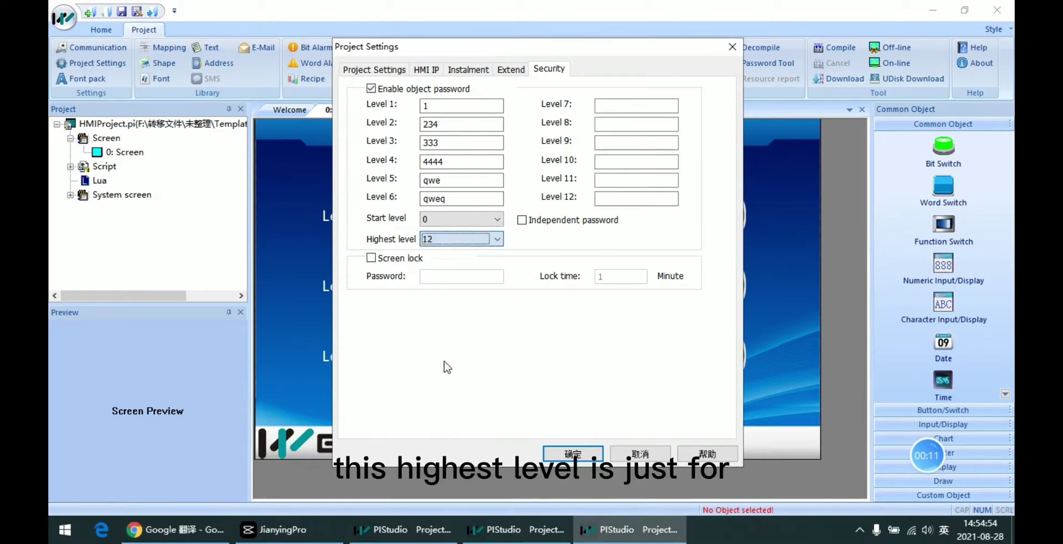
{"action": "left_click", "coordinate": [489, 240]}
{"action": "left_click", "coordinate": [489, 240]}
{"action": "left_click", "coordinate": [490, 240]}
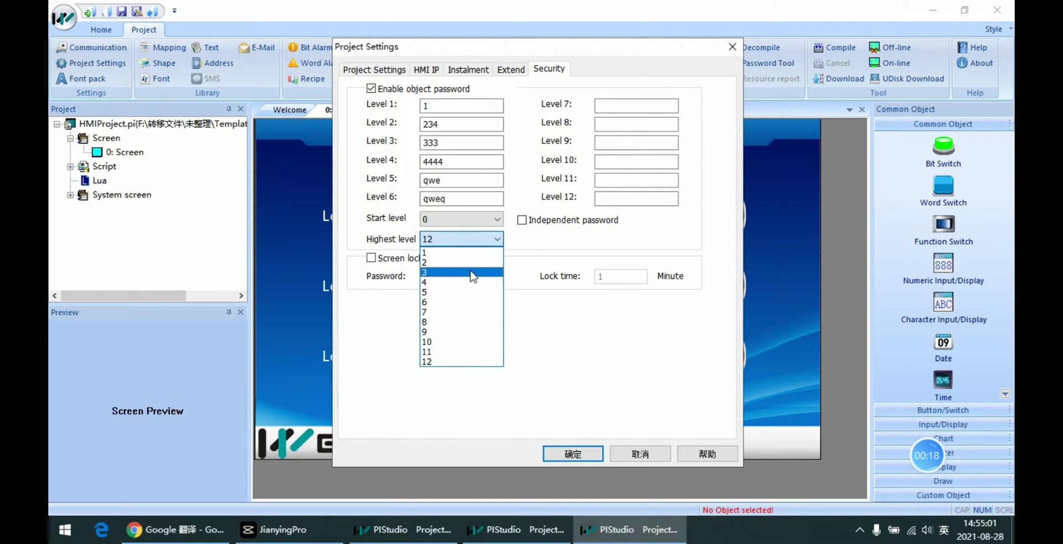
{"action": "left_click", "coordinate": [432, 361]}
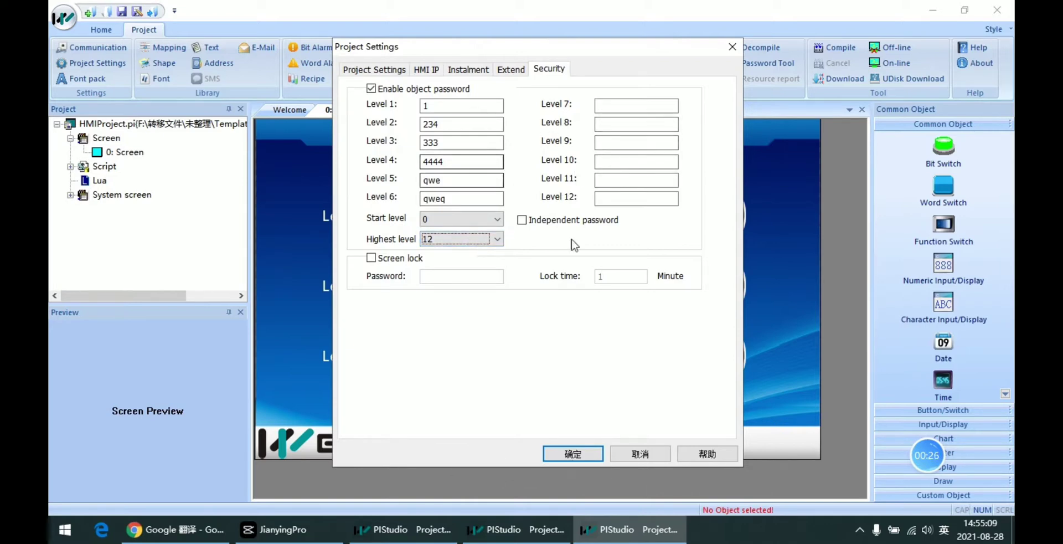
{"action": "left_click", "coordinate": [483, 239]}
{"action": "left_click", "coordinate": [448, 302]}
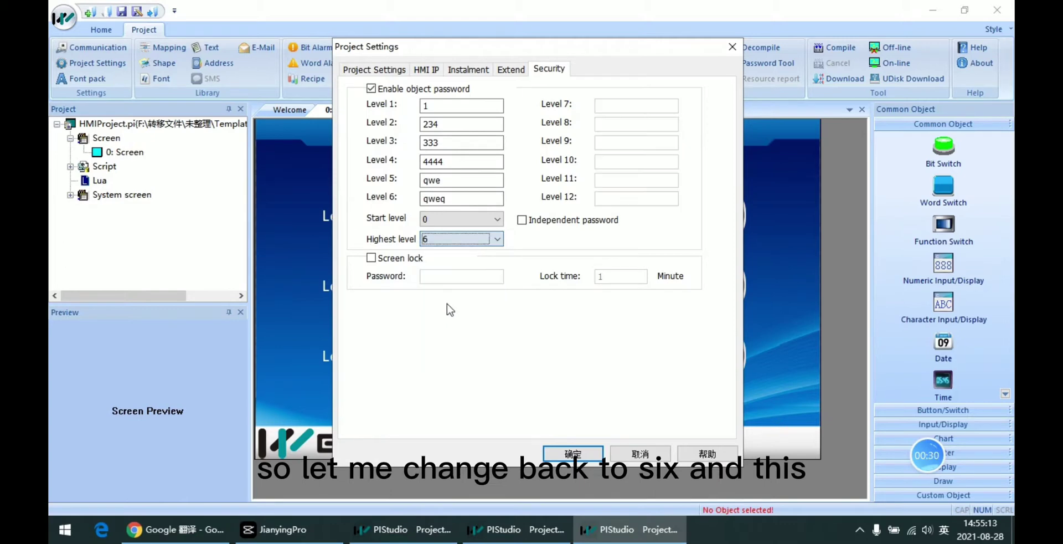
- Set the object password start level to 3 and save the project settings
{"action": "left_click", "coordinate": [463, 220]}
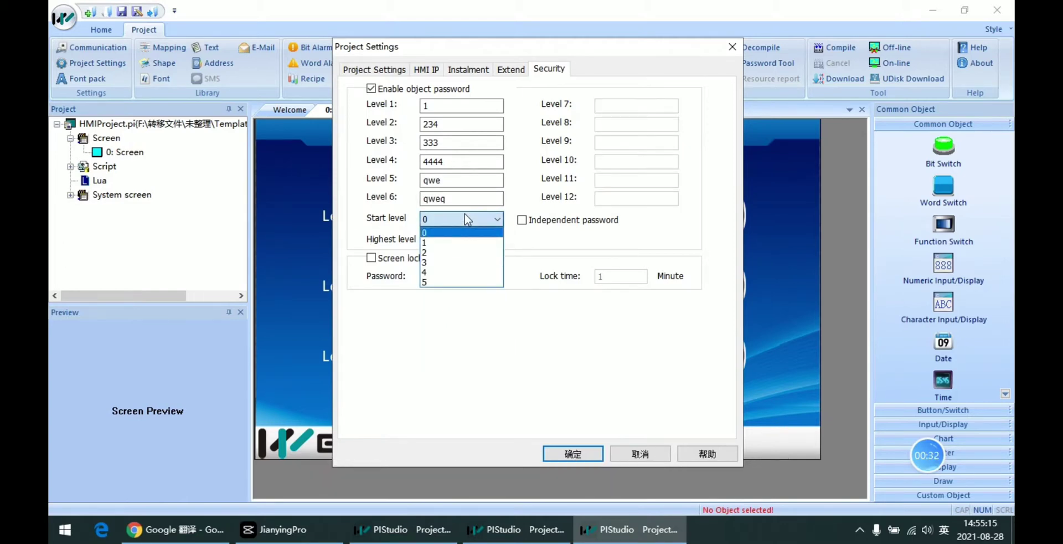
{"action": "left_click", "coordinate": [399, 231]}
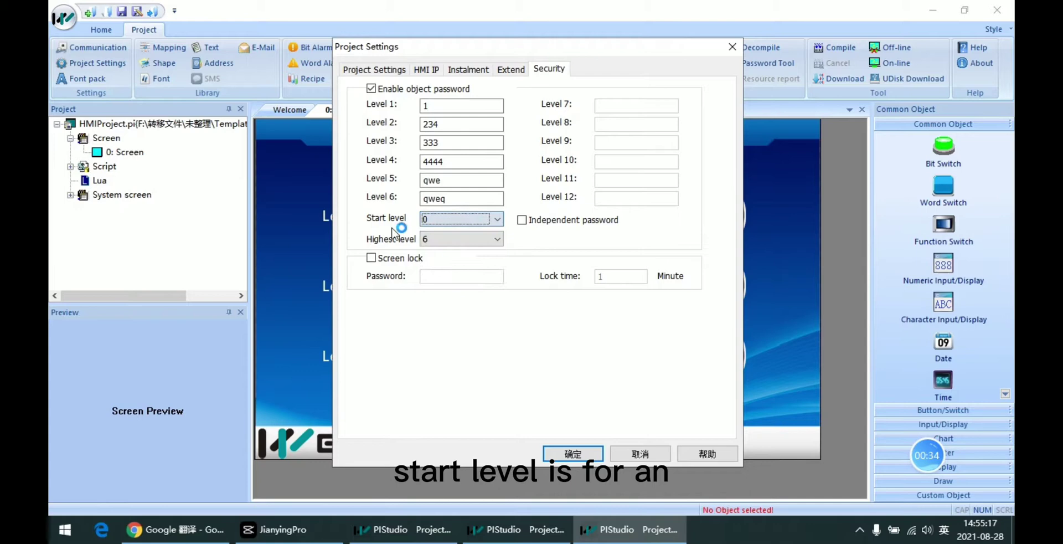
{"action": "left_click", "coordinate": [443, 219]}
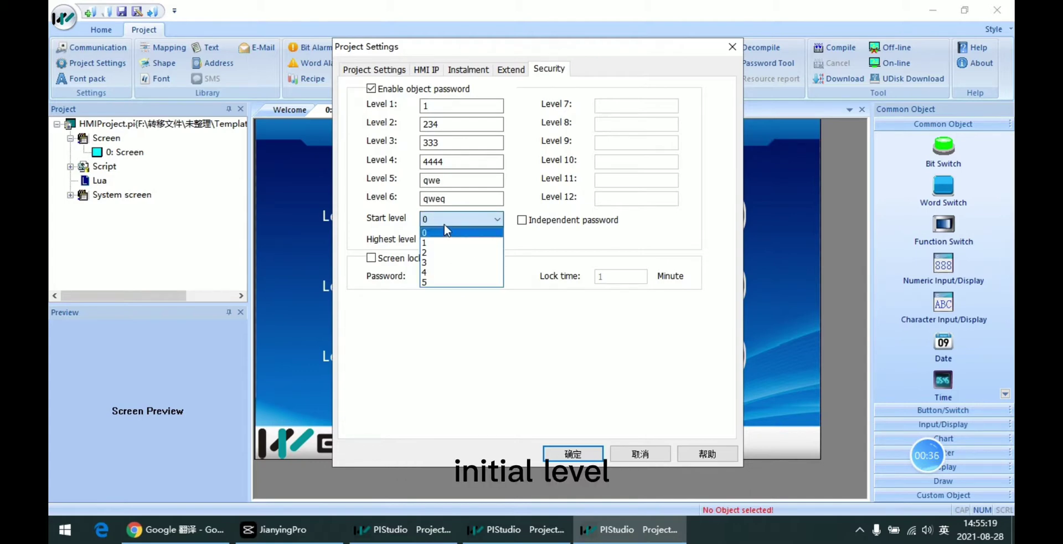
{"action": "left_click", "coordinate": [445, 225]}
{"action": "left_click", "coordinate": [445, 222]}
{"action": "left_click", "coordinate": [445, 222]}
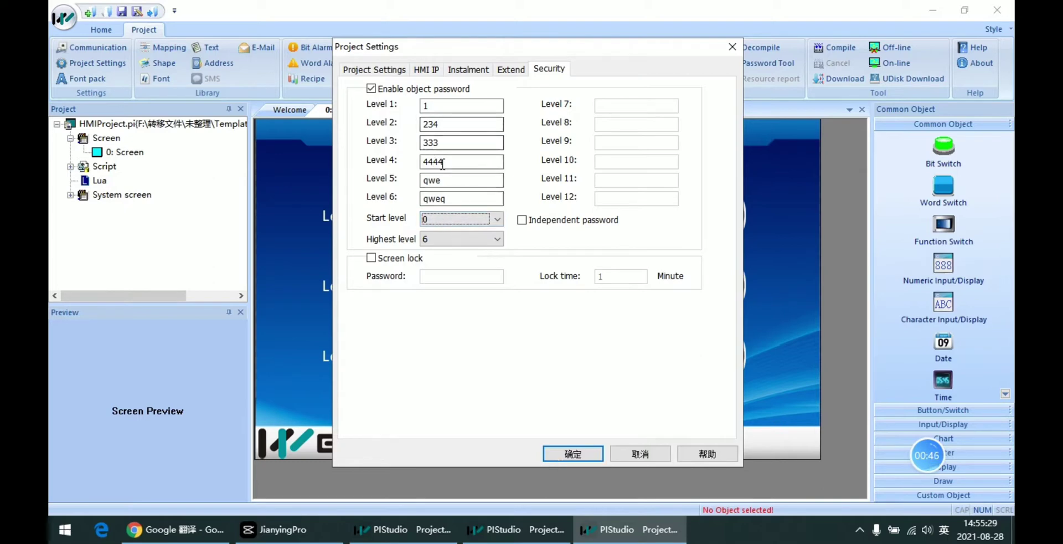
{"action": "left_click", "coordinate": [429, 218]}
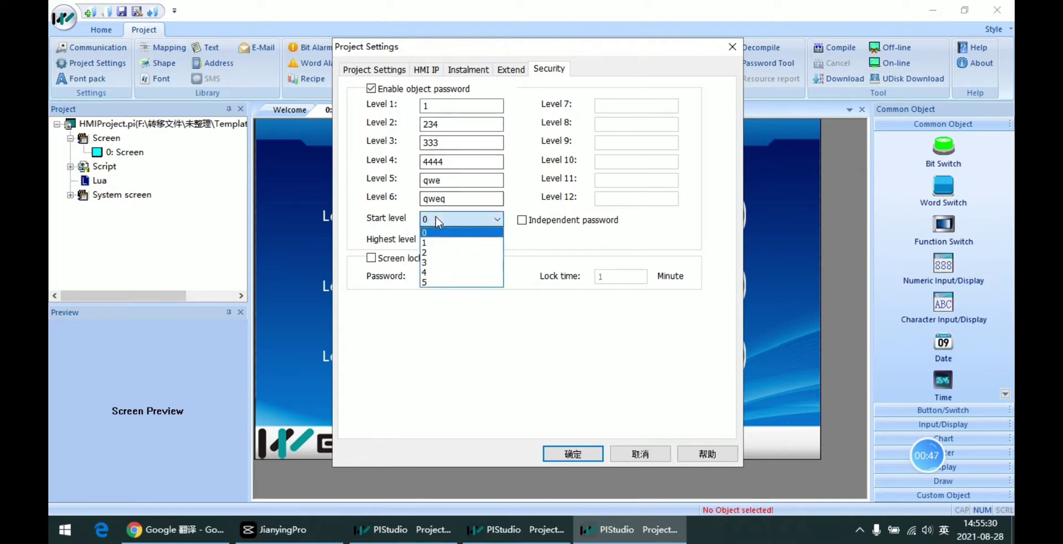
{"action": "left_click", "coordinate": [429, 259]}
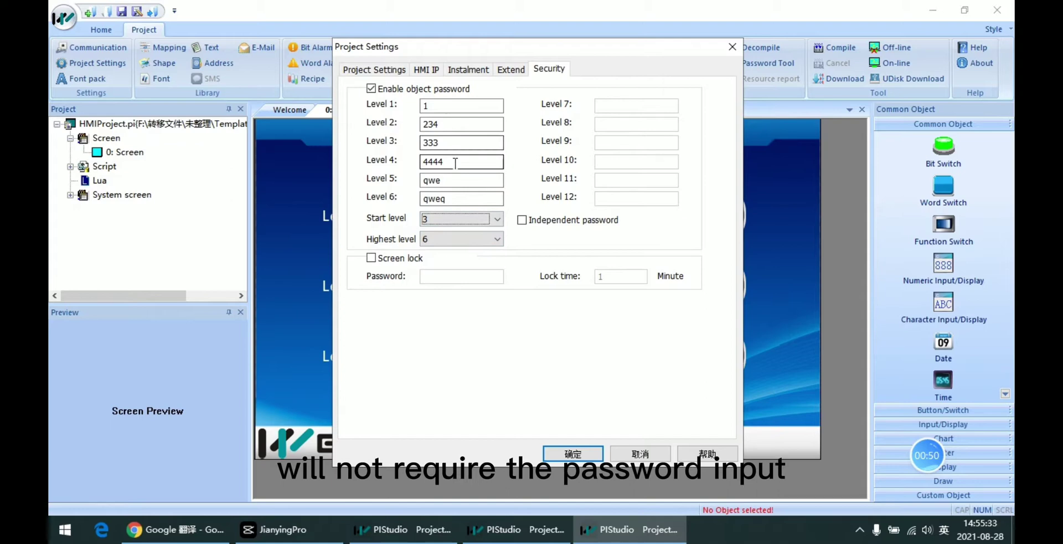
{"action": "left_click", "coordinate": [465, 222]}
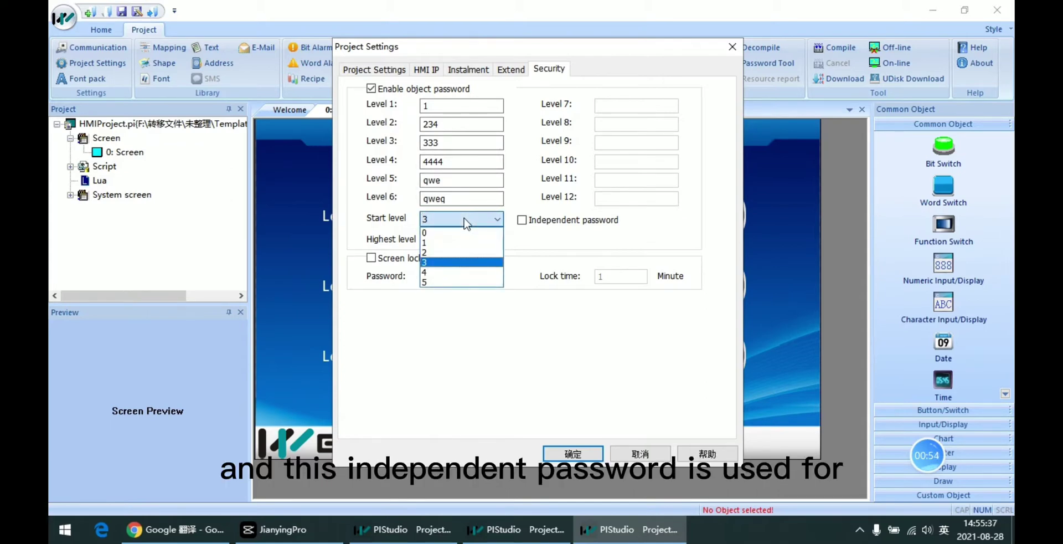
{"action": "left_click", "coordinate": [454, 258]}
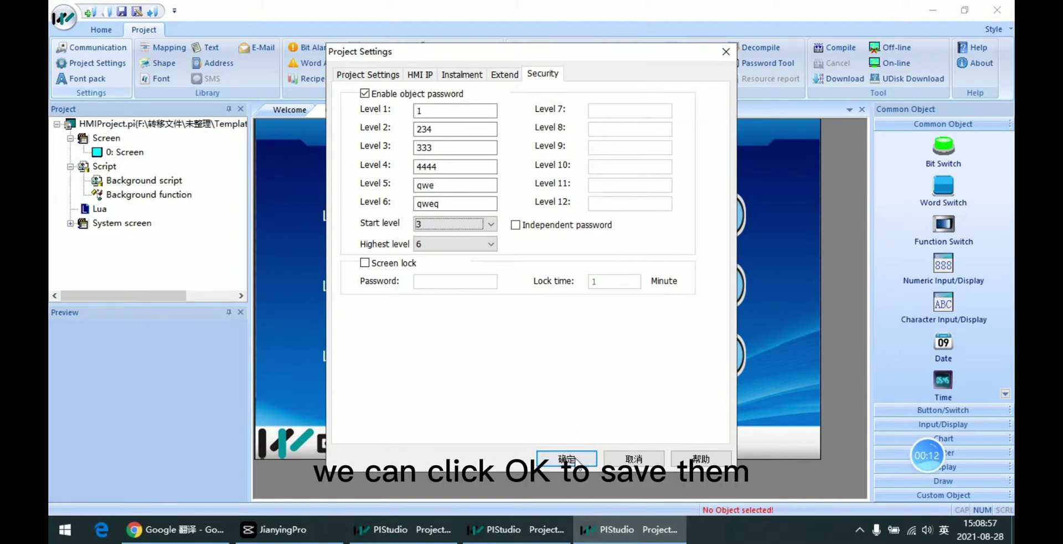
{"action": "left_click", "coordinate": [582, 463]}
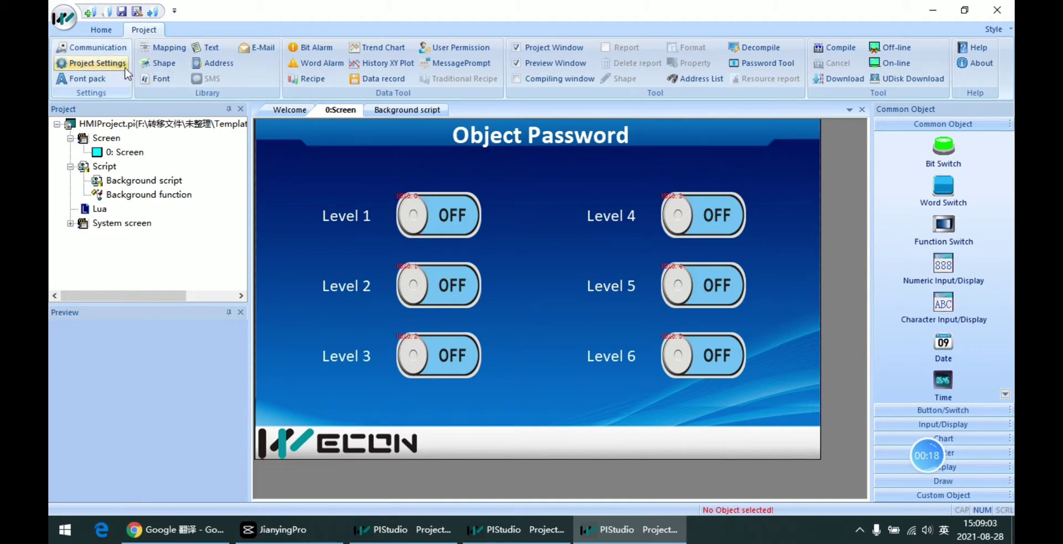
- Check the Level 5 and Level 6 passwords in the project's security settings, and close the settings without changes
{"action": "left_click", "coordinate": [92, 63]}
{"action": "left_click", "coordinate": [540, 76]}
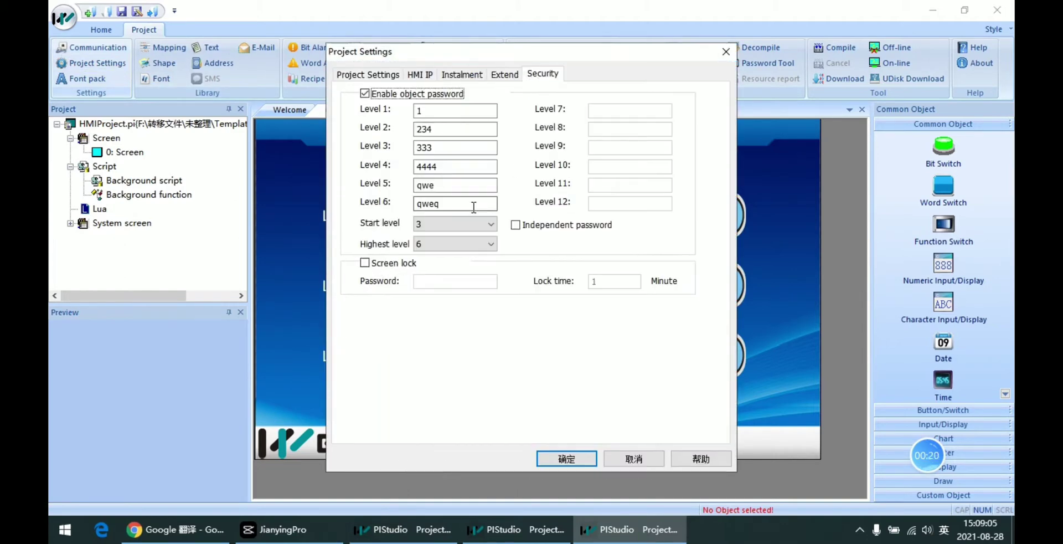
{"action": "left_click", "coordinate": [431, 190]}
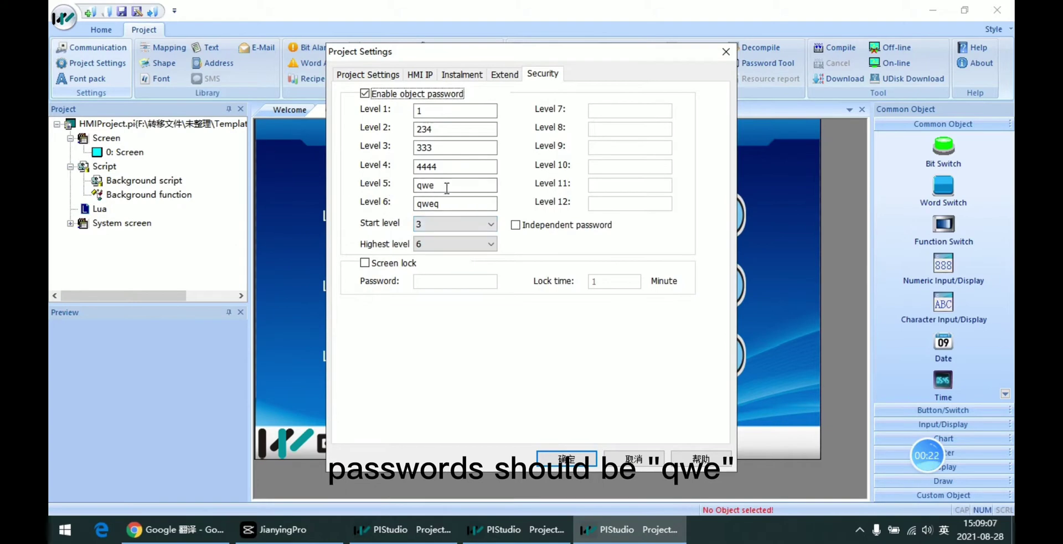
{"action": "left_click", "coordinate": [726, 51]}
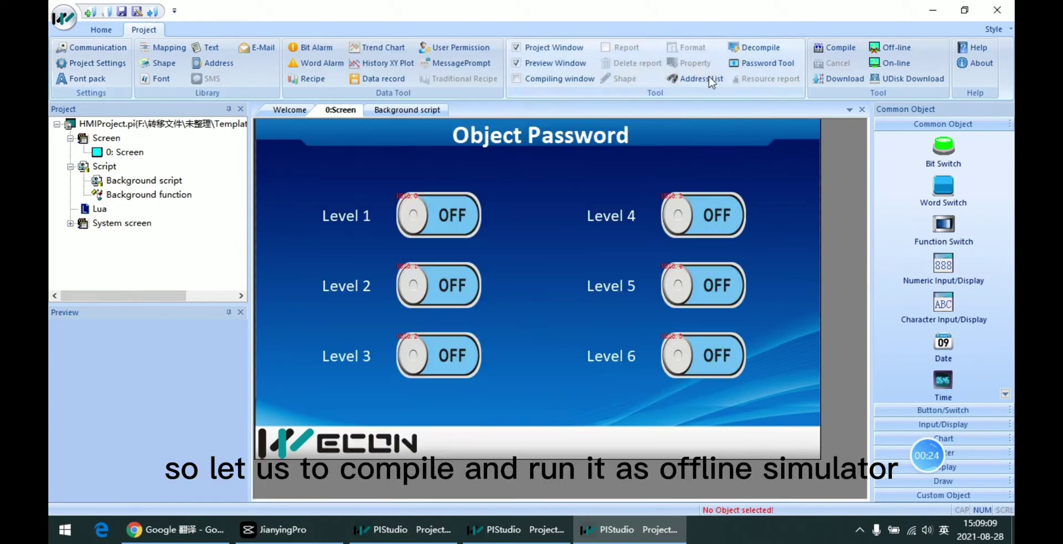
- Compile the project and run it in the offline simulator
{"action": "left_click", "coordinate": [834, 47]}
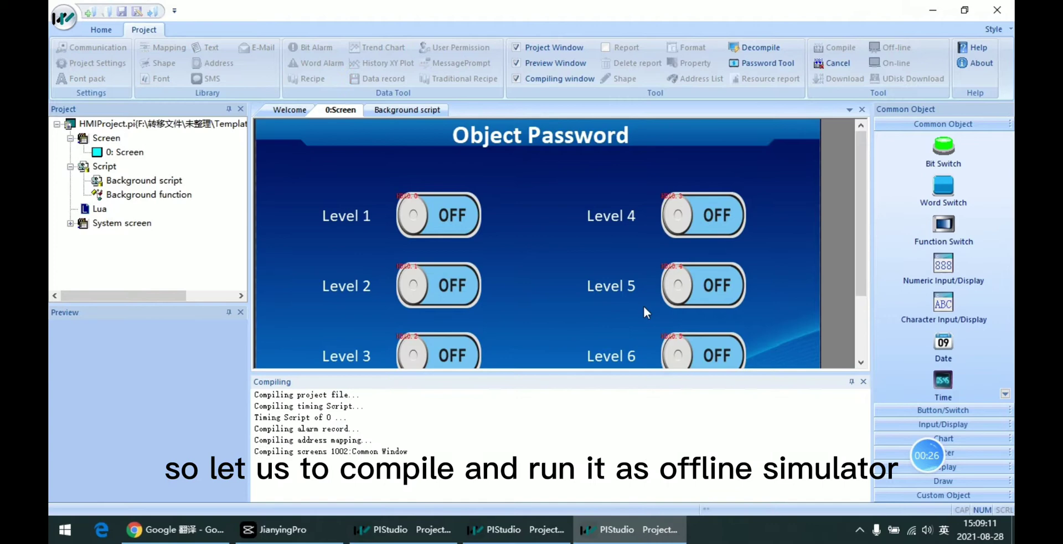
{"action": "scroll", "coordinate": [633, 325], "scroll_direction": "down", "scroll_amount": 3}
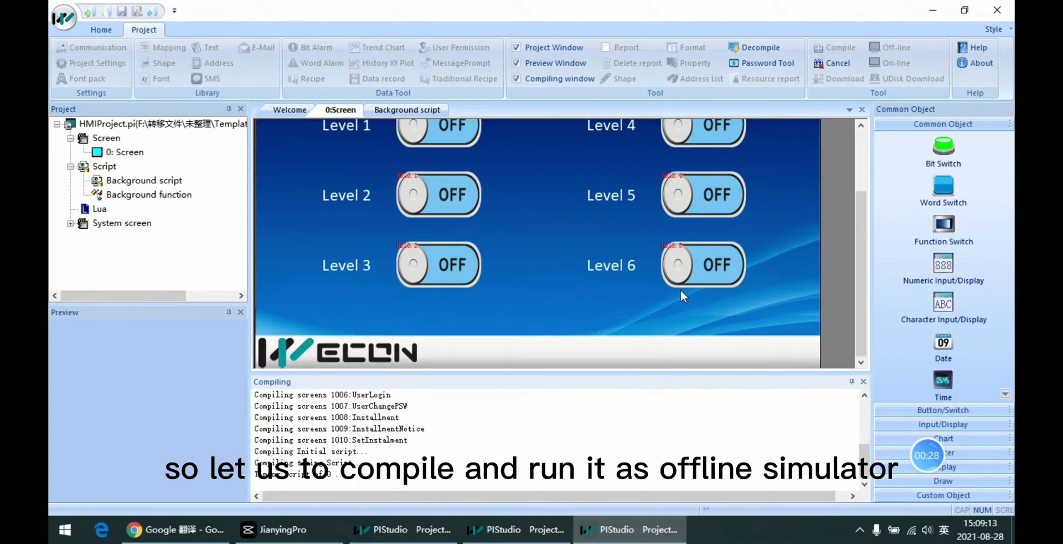
{"action": "scroll", "coordinate": [720, 274], "scroll_direction": "up", "scroll_amount": 3}
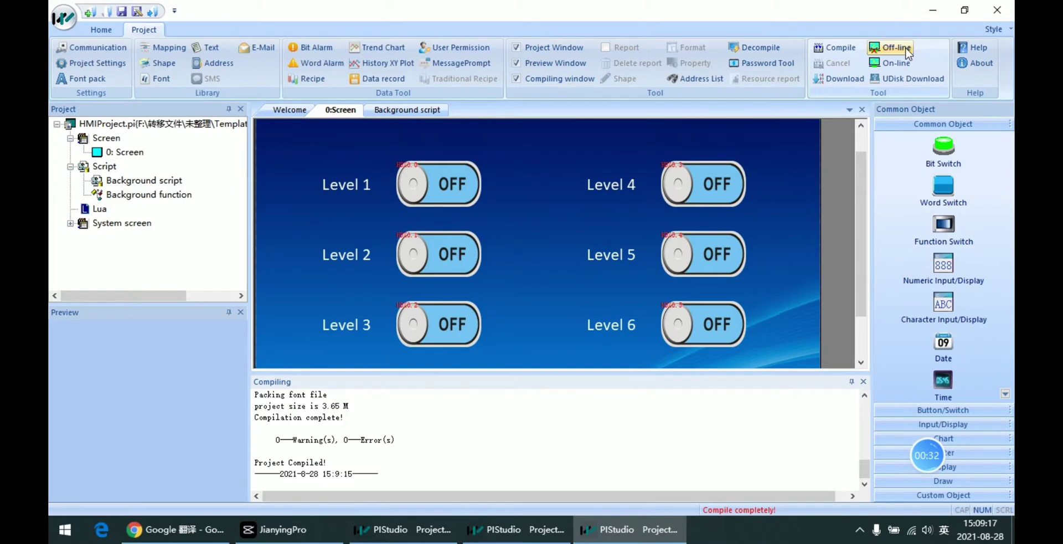
{"action": "left_click", "coordinate": [884, 67]}
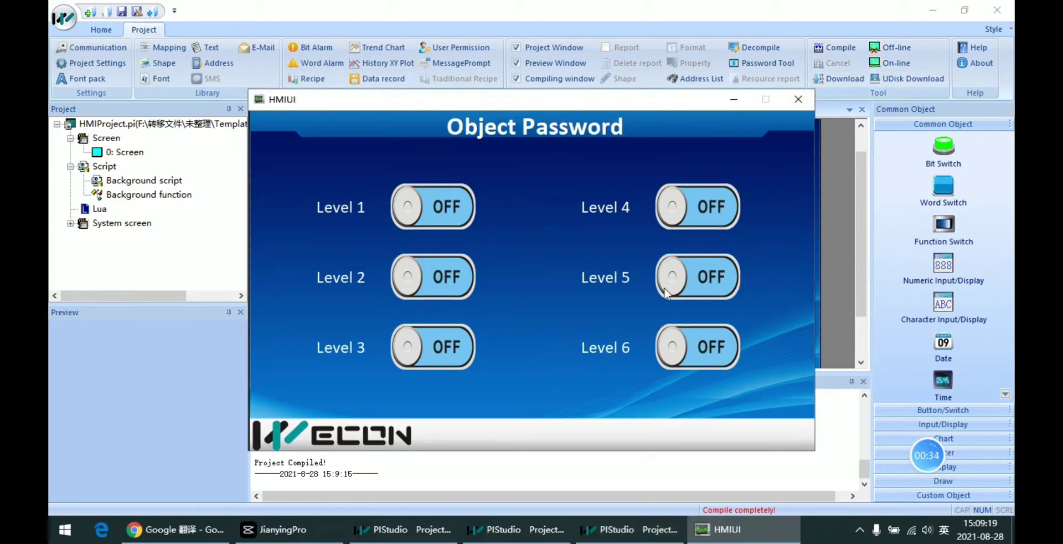
- Turn on the simulated Level 5 switch by entering the Level 5 password
{"action": "left_click", "coordinate": [682, 286]}
{"action": "left_click", "coordinate": [401, 281]}
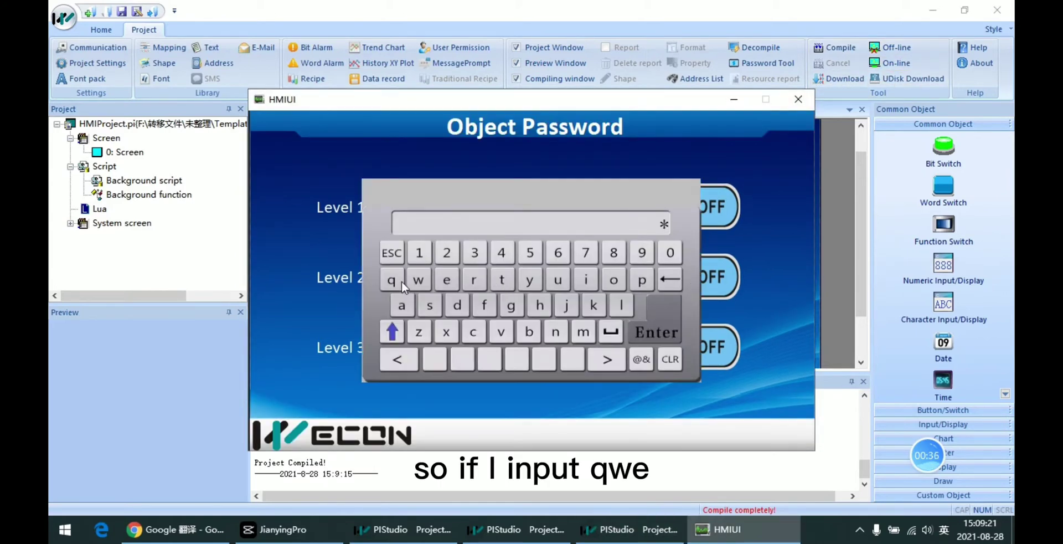
{"action": "left_click", "coordinate": [657, 332]}
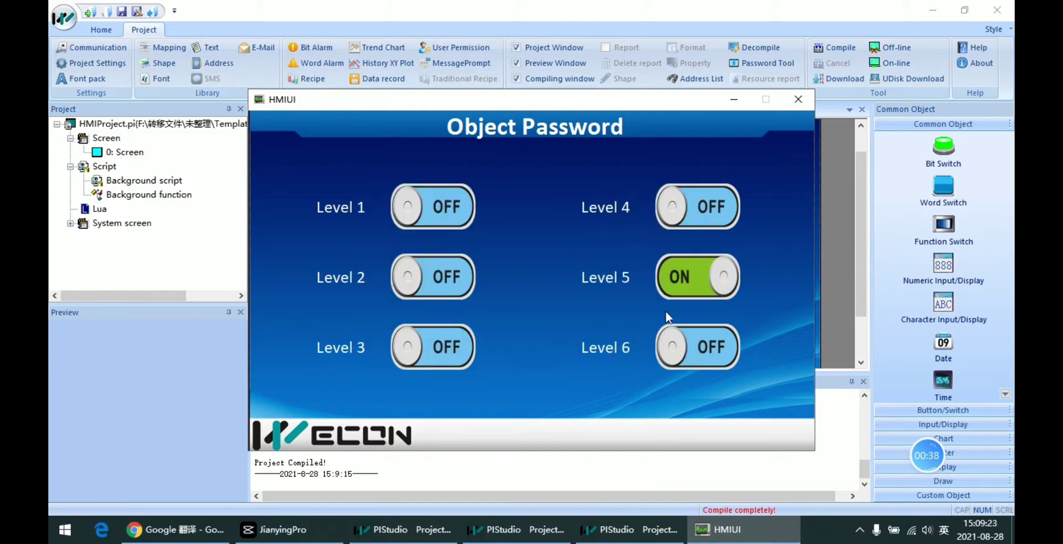
- Toggle the unlocked Level 5 switch repeatedly to test it, and close the simulator
{"action": "left_click", "coordinate": [710, 283]}
{"action": "left_click", "coordinate": [712, 286]}
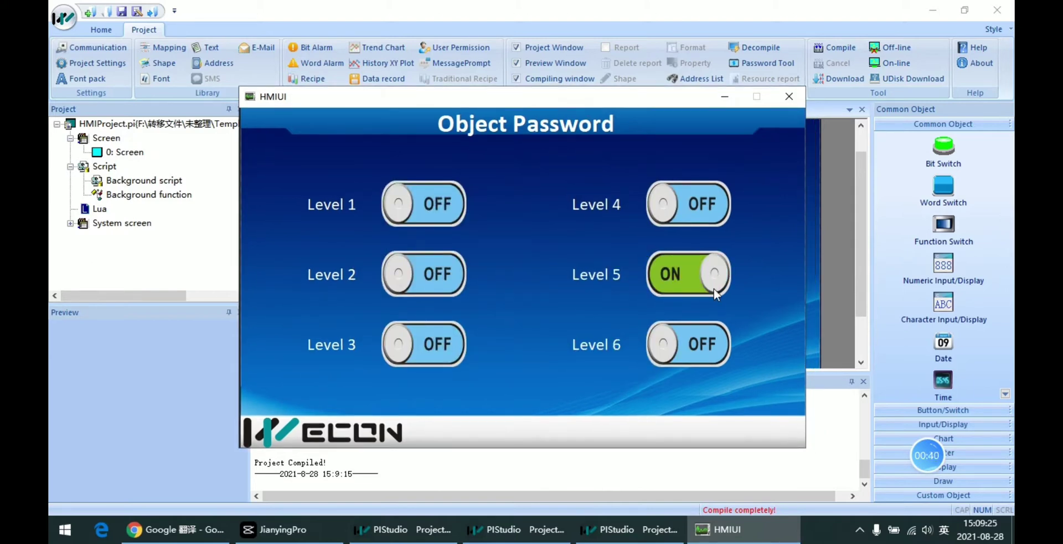
{"action": "left_click", "coordinate": [715, 288]}
{"action": "left_click", "coordinate": [715, 288]}
{"action": "left_click", "coordinate": [703, 276]}
{"action": "left_click_drag", "start_coordinate": [640, 100], "coordinate": [612, 91]}
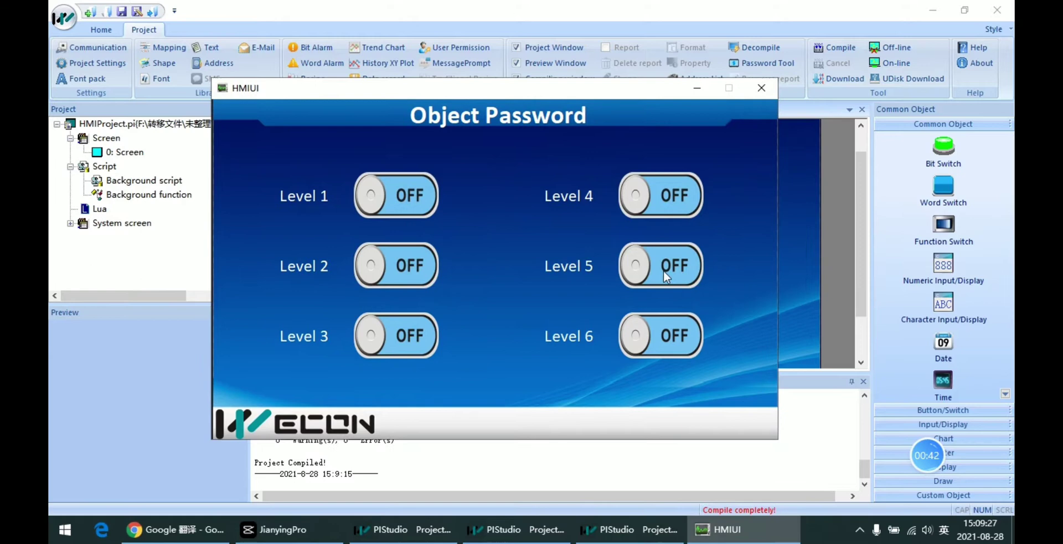
{"action": "left_click", "coordinate": [663, 270]}
{"action": "left_click", "coordinate": [686, 274]}
{"action": "left_click", "coordinate": [690, 275]}
{"action": "left_click", "coordinate": [689, 277]}
{"action": "left_click", "coordinate": [762, 87]}
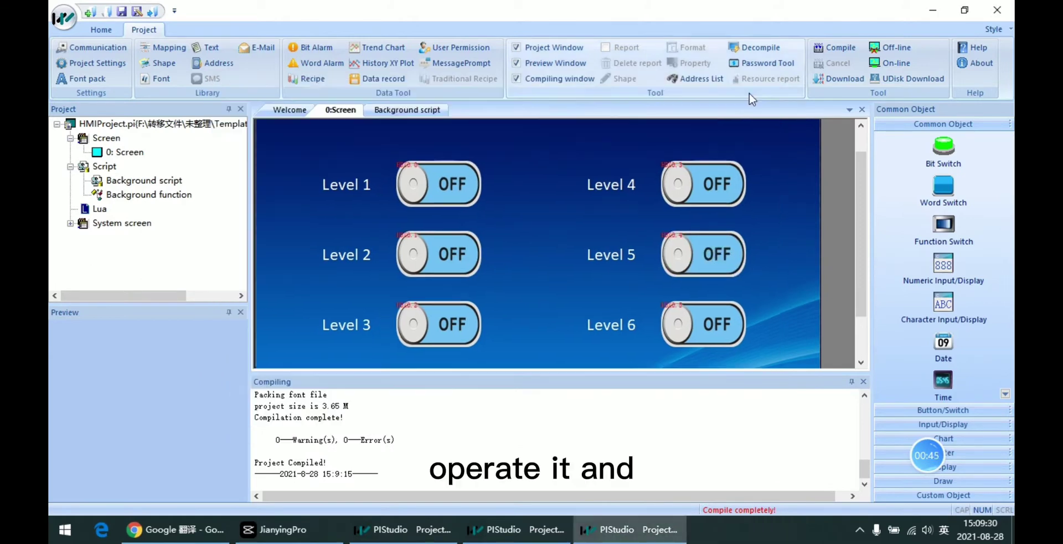
- Restart the offline simulation and turn on the Level 5 switch by entering the Level 6 password
{"action": "left_click", "coordinate": [889, 51]}
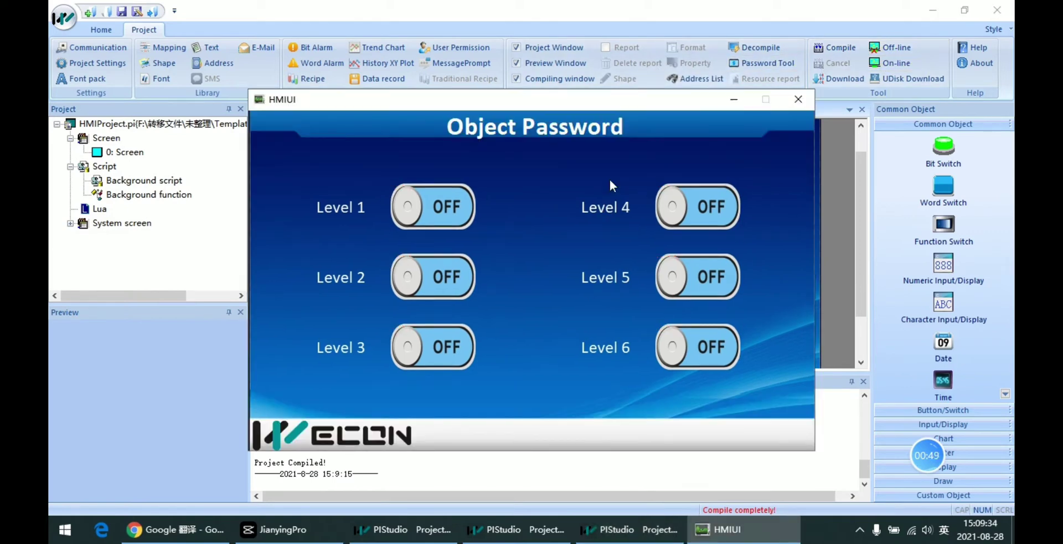
{"action": "left_click", "coordinate": [699, 285]}
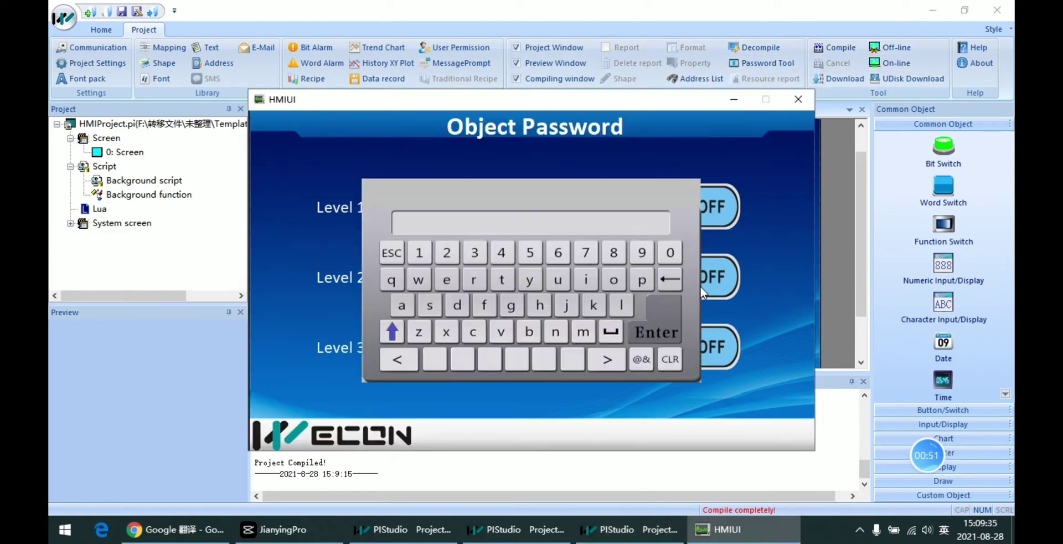
{"action": "left_click", "coordinate": [389, 281]}
{"action": "left_click", "coordinate": [417, 284]}
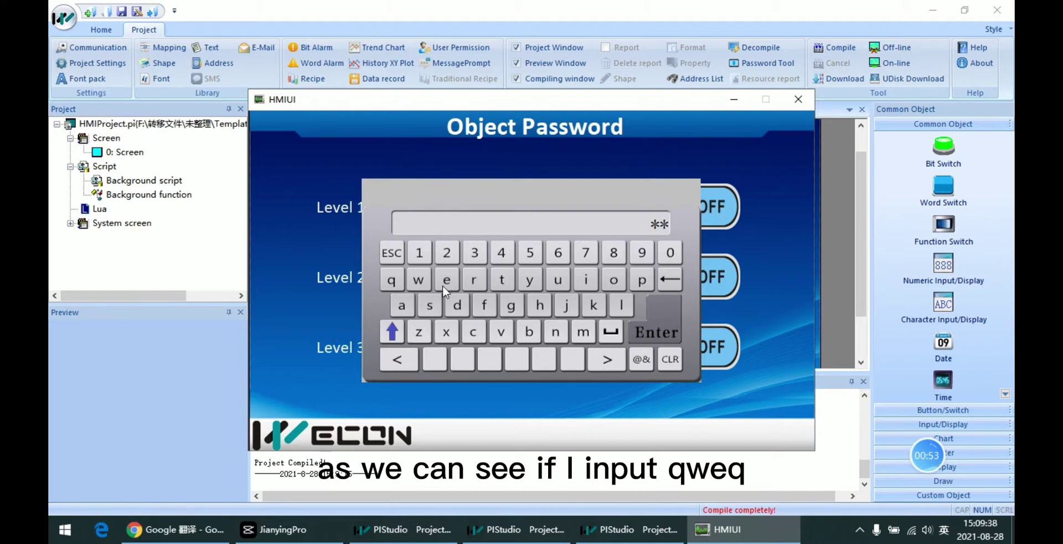
{"action": "left_click", "coordinate": [443, 284]}
{"action": "left_click", "coordinate": [400, 283]}
{"action": "left_click", "coordinate": [663, 327]}
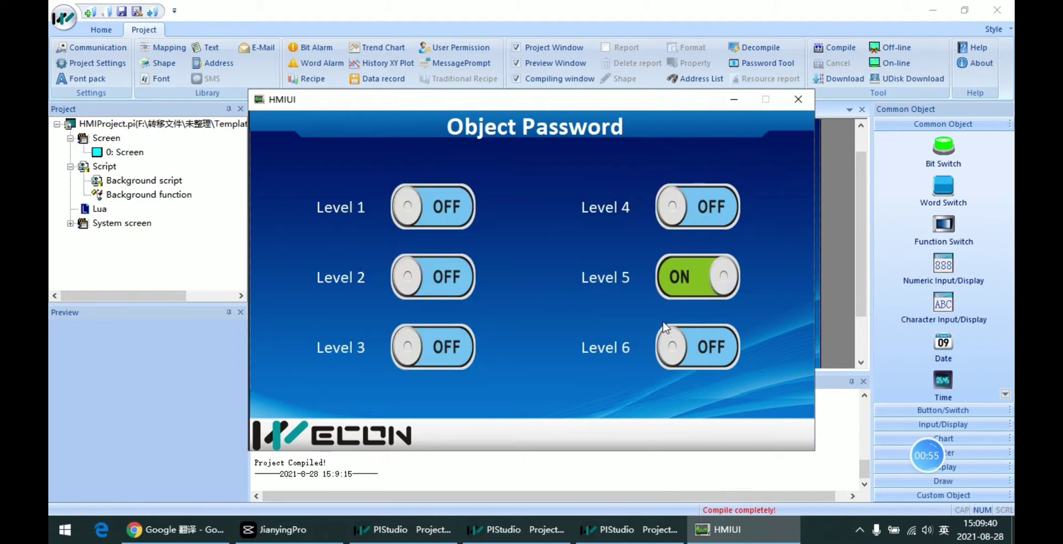
- Toggle the Level 5 switch off, on and off again in the simulator
{"action": "left_click_drag", "start_coordinate": [597, 99], "coordinate": [594, 89]}
{"action": "left_click", "coordinate": [665, 277]}
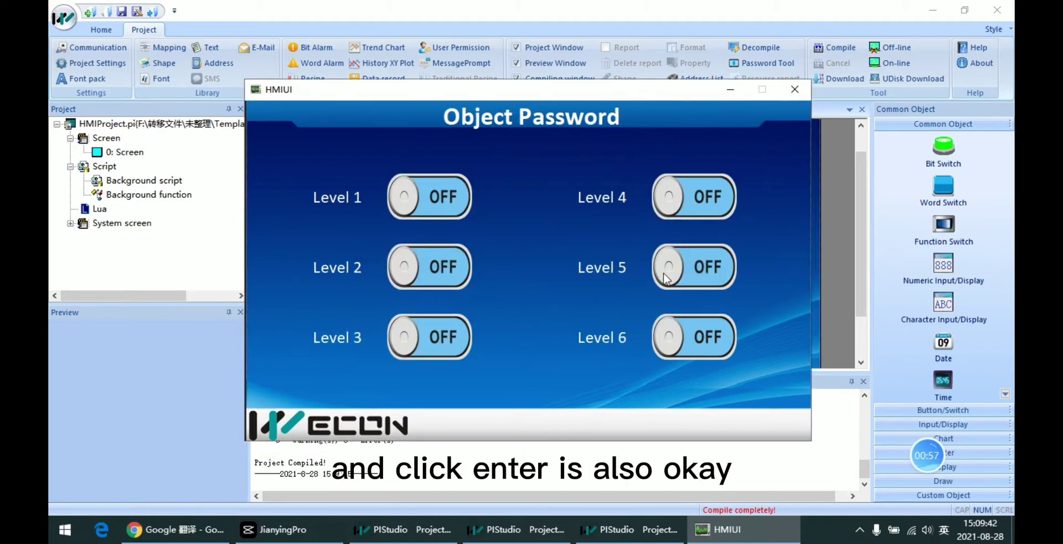
{"action": "left_click", "coordinate": [709, 256]}
{"action": "left_click", "coordinate": [709, 256]}
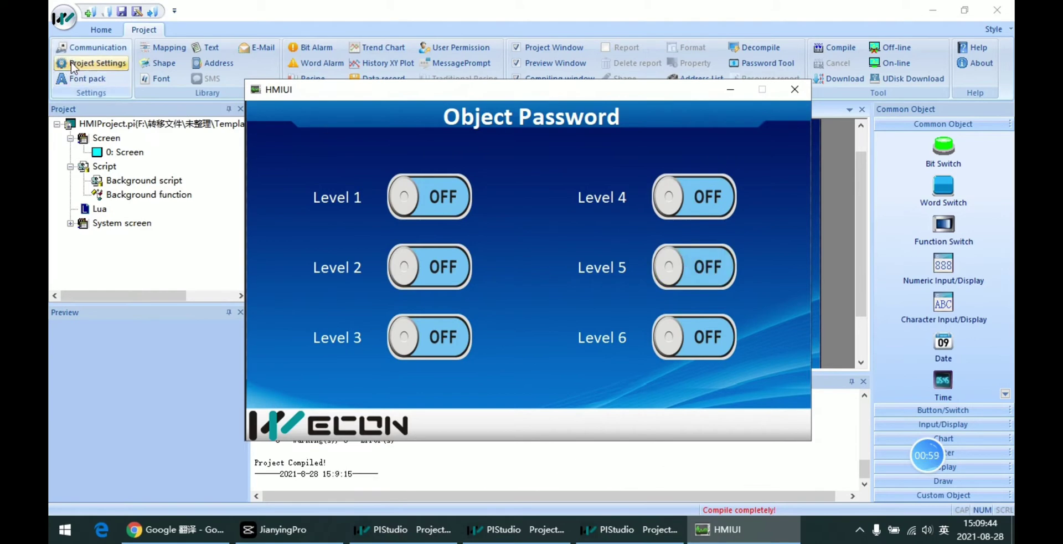
- Review the object password levels in the project's security settings and close the settings without changing anything
{"action": "left_click", "coordinate": [86, 65]}
{"action": "left_click", "coordinate": [86, 65]}
{"action": "left_click", "coordinate": [462, 74]}
{"action": "left_click", "coordinate": [504, 74]}
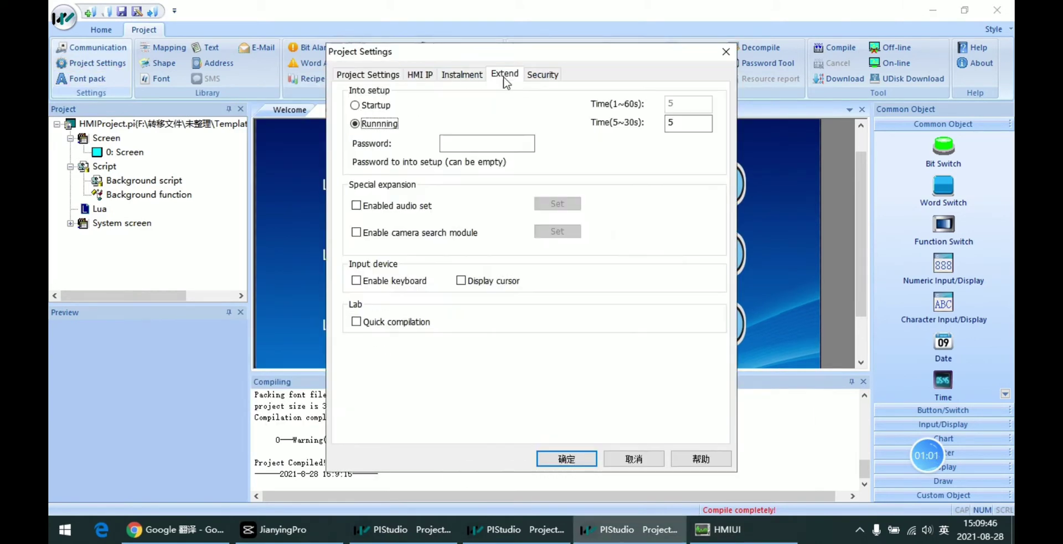
{"action": "left_click", "coordinate": [543, 74]}
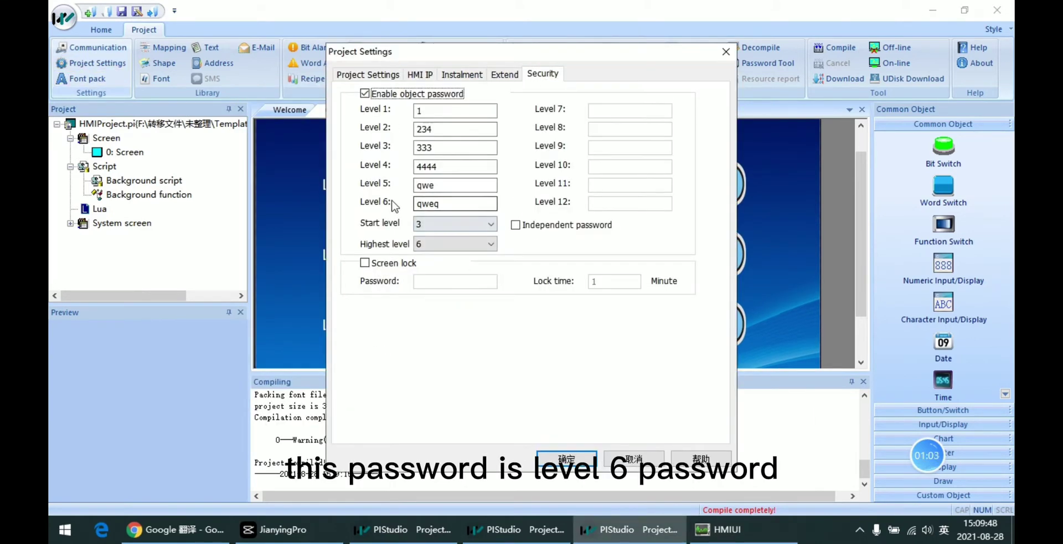
{"action": "left_click", "coordinate": [450, 204]}
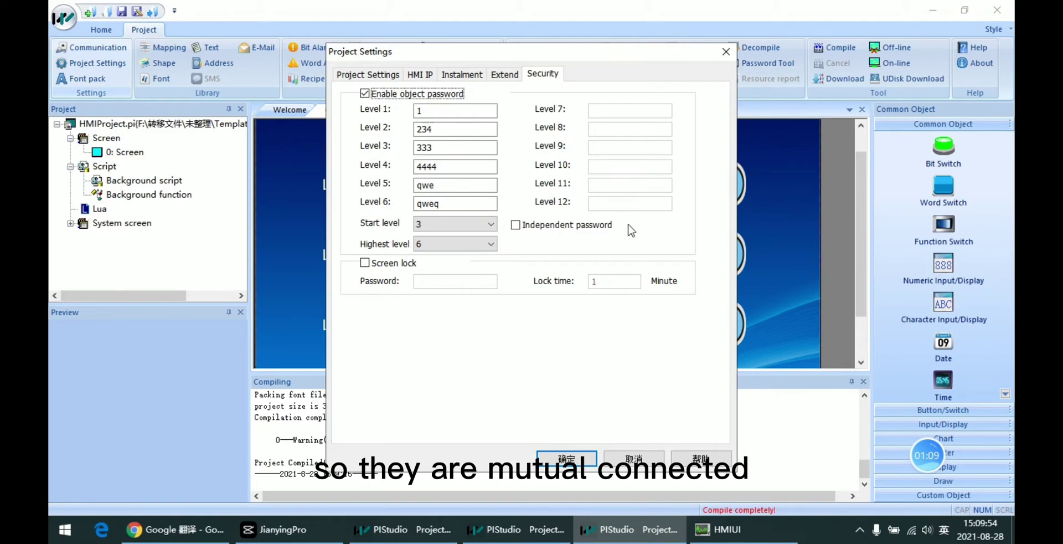
{"action": "left_click", "coordinate": [726, 52]}
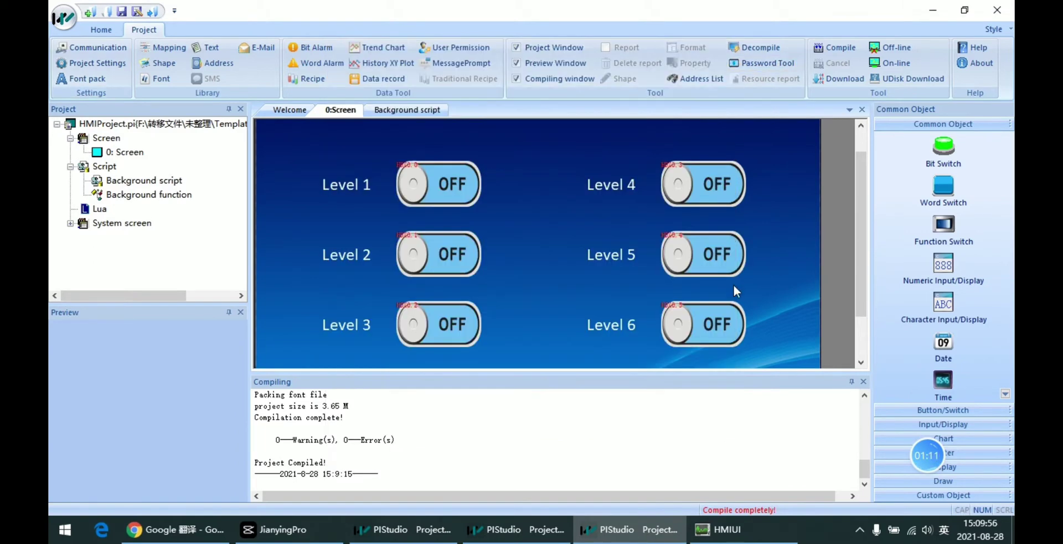
- Return to the running simulator and turn on the Level 1 through Level 5 switches
{"action": "left_click", "coordinate": [720, 529]}
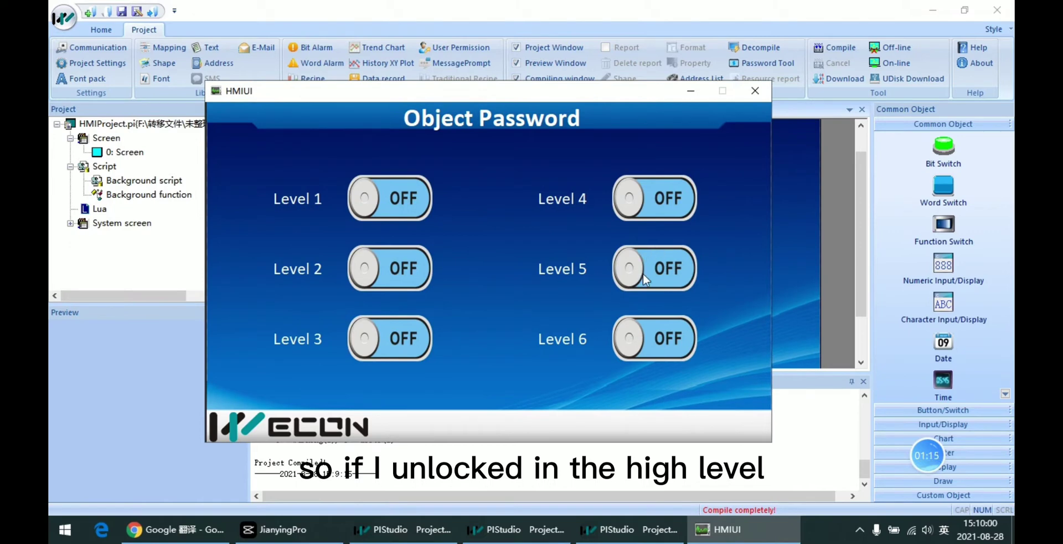
{"action": "left_click", "coordinate": [671, 202]}
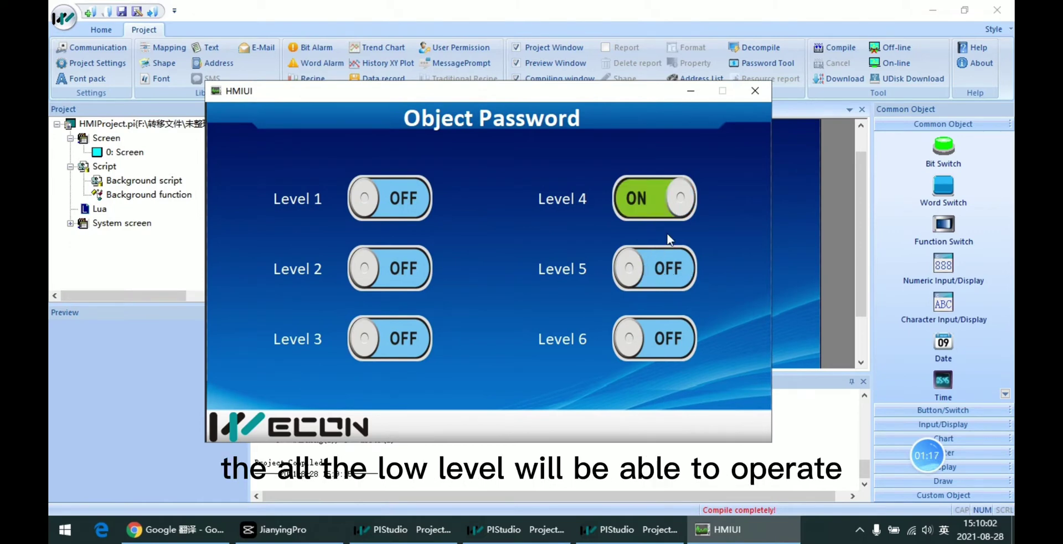
{"action": "left_click", "coordinate": [659, 270]}
{"action": "left_click", "coordinate": [413, 275]}
{"action": "left_click", "coordinate": [399, 338]}
{"action": "left_click", "coordinate": [412, 242]}
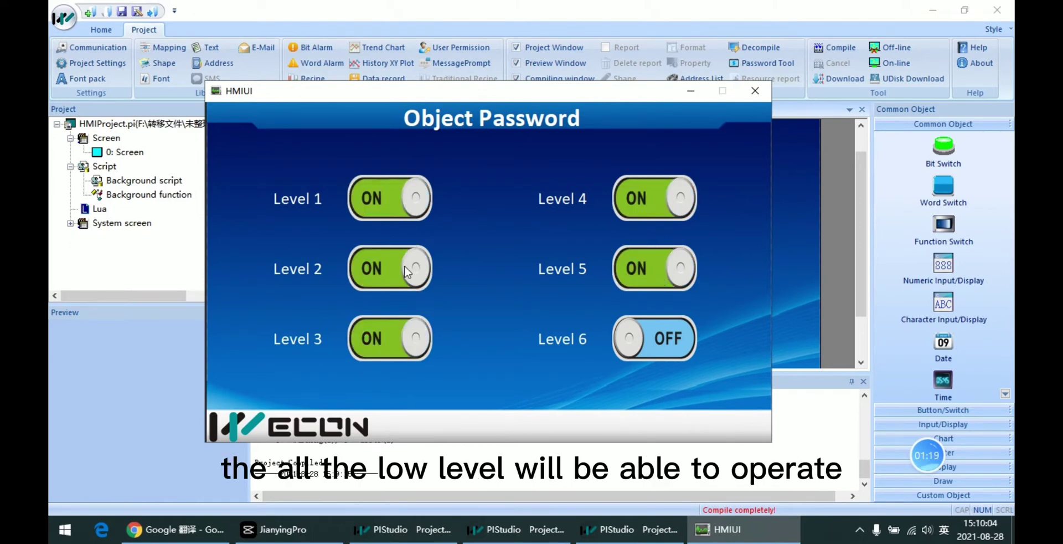
- Turn the lower-level switches back off in the simulator, including Levels 2, 3, 4 and 5
{"action": "left_click", "coordinate": [416, 268]}
{"action": "left_click", "coordinate": [382, 324]}
{"action": "left_click", "coordinate": [650, 266]}
{"action": "left_click", "coordinate": [663, 211]}
- Call up the password keypad of the Level 6 switch, dismiss it without an entry, and close the simulator
{"action": "left_click", "coordinate": [646, 330]}
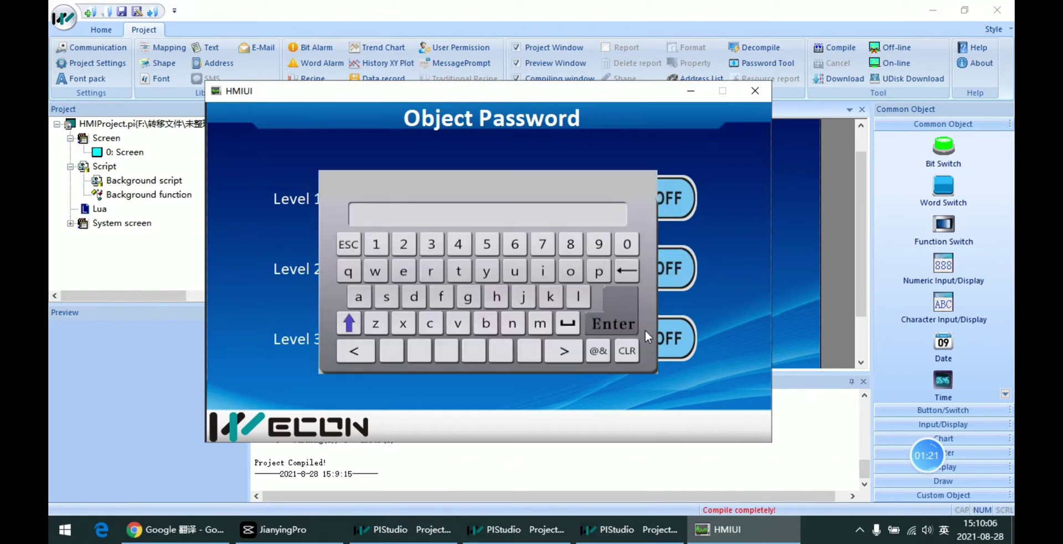
{"action": "left_click", "coordinate": [358, 247]}
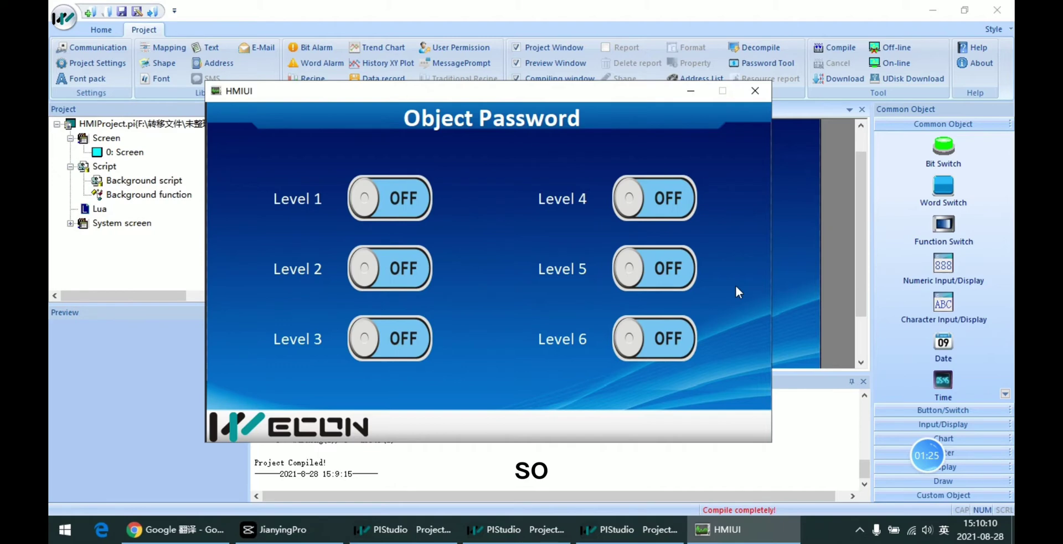
{"action": "left_click", "coordinate": [755, 90]}
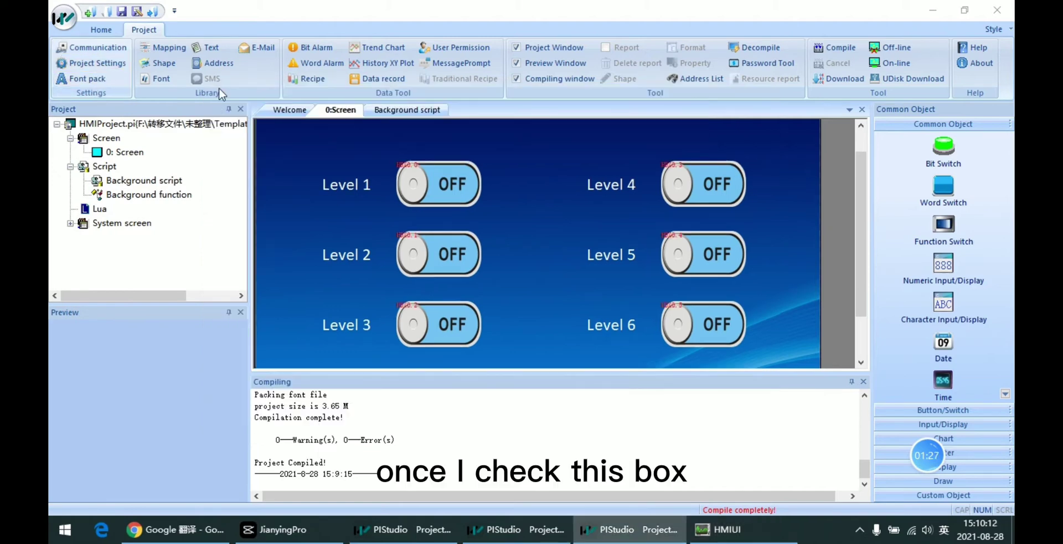
- Enable the Independent password option in the project's security settings and save the settings
{"action": "left_click", "coordinate": [67, 63]}
{"action": "left_click", "coordinate": [505, 75]}
{"action": "left_click", "coordinate": [542, 73]}
{"action": "left_click", "coordinate": [589, 227]}
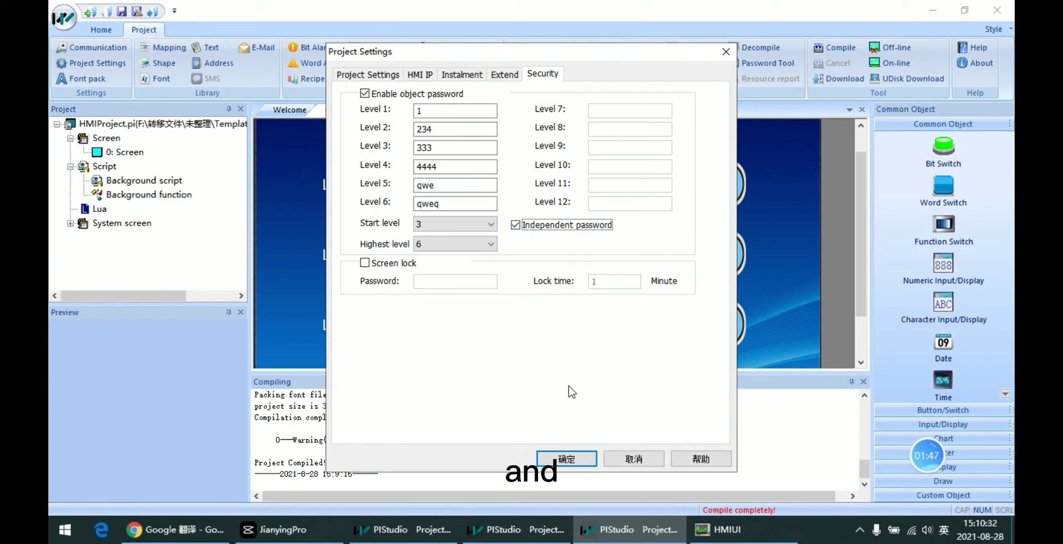
{"action": "left_click", "coordinate": [556, 455]}
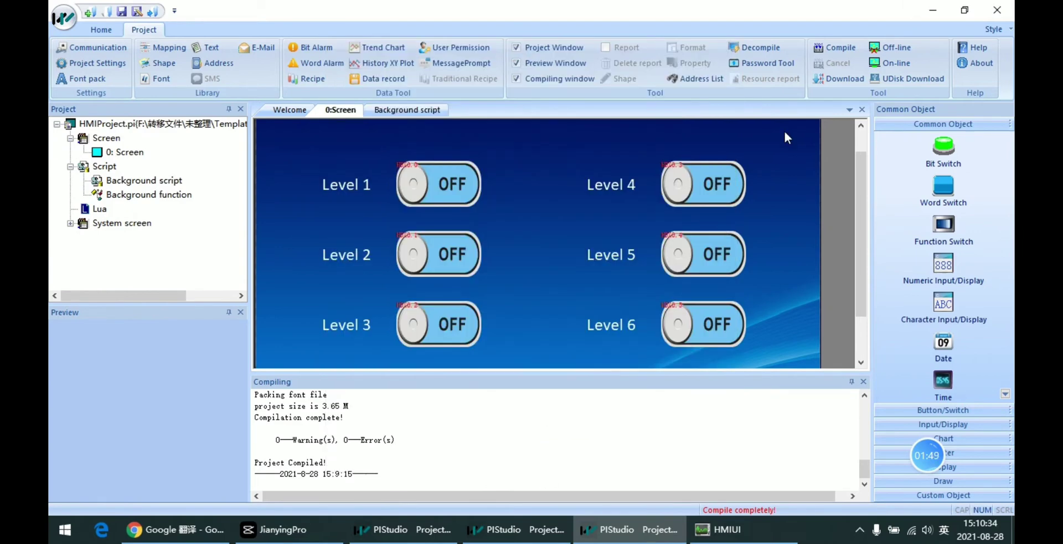
- Compile the project and start the offline simulation
{"action": "left_click", "coordinate": [835, 48]}
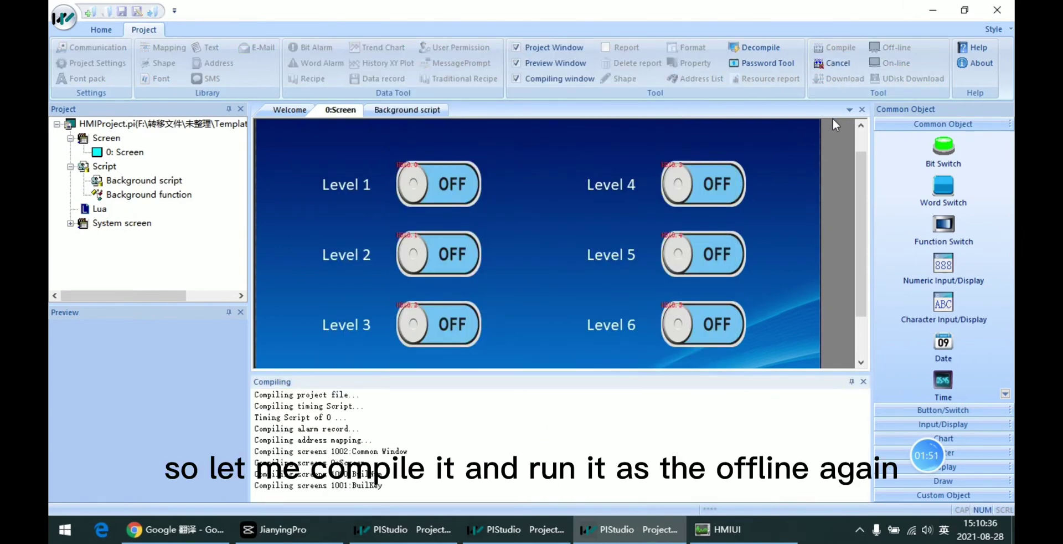
{"action": "scroll", "coordinate": [682, 271], "scroll_direction": "down", "scroll_amount": 1}
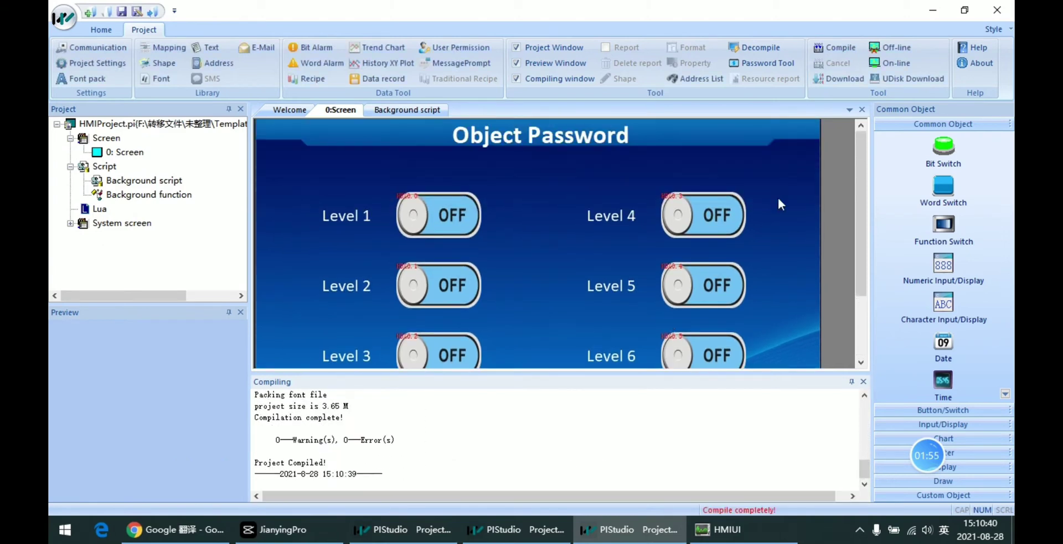
{"action": "left_click", "coordinate": [912, 47]}
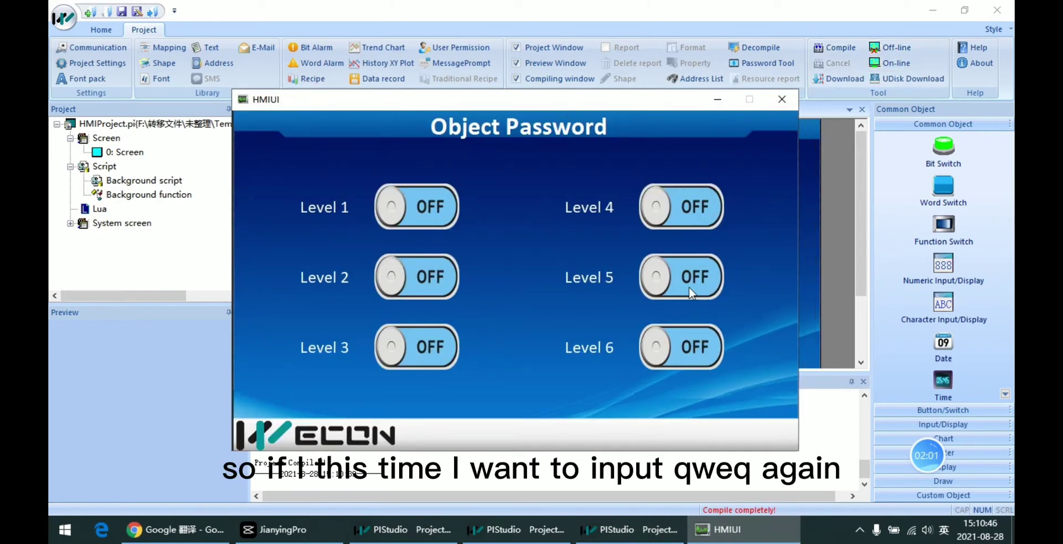
- Try the Level 6 password on the simulated Level 5 switch, and turn the switch on with the Level 5 password
{"action": "left_click", "coordinate": [689, 287]}
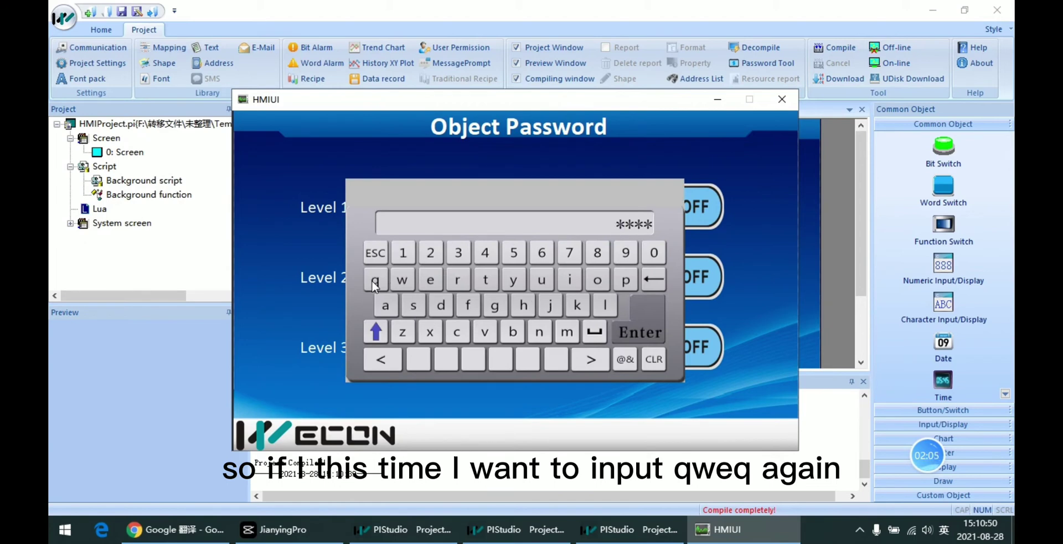
{"action": "left_click", "coordinate": [650, 313]}
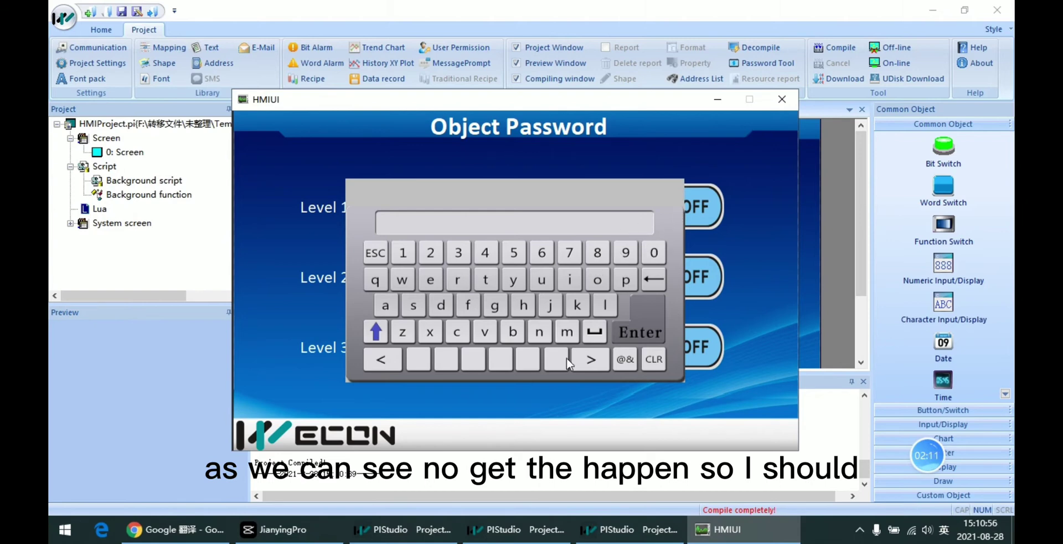
{"action": "left_click", "coordinate": [379, 282]}
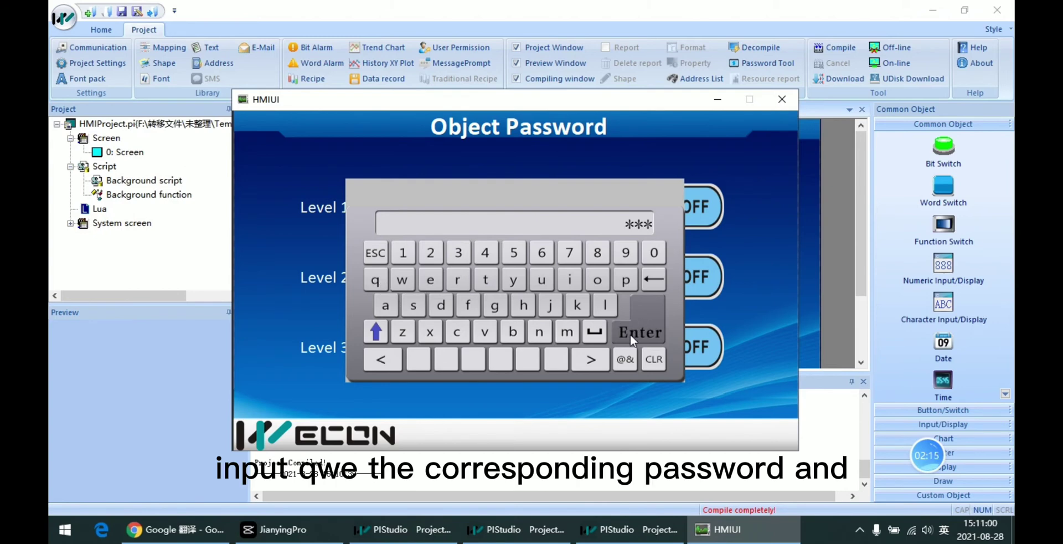
{"action": "left_click", "coordinate": [653, 322]}
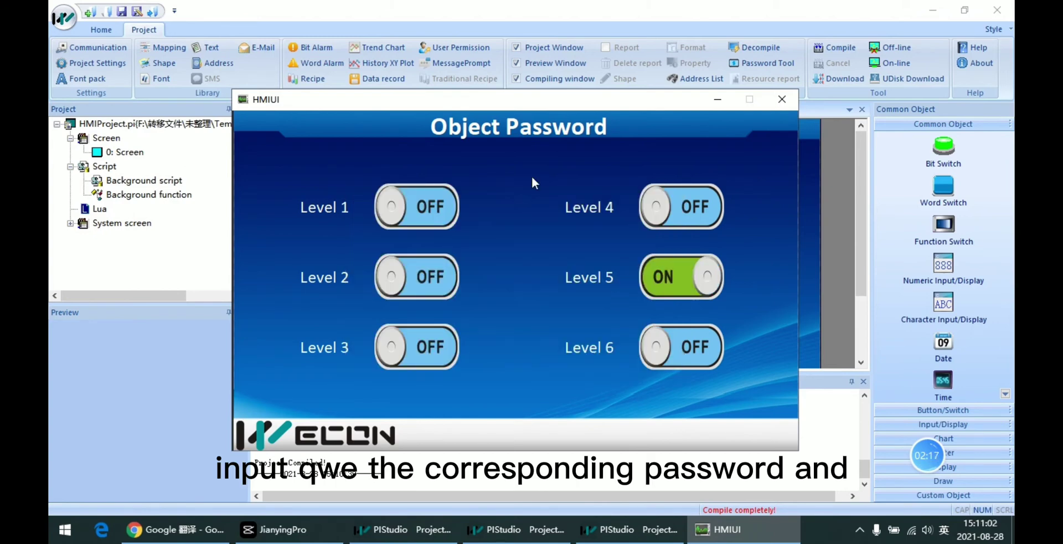
- Toggle the unlocked Level 5 switch off and on again, and close the simulator
{"action": "left_click_drag", "start_coordinate": [532, 99], "coordinate": [458, 84]}
{"action": "left_click", "coordinate": [609, 268]}
{"action": "left_click", "coordinate": [609, 269]}
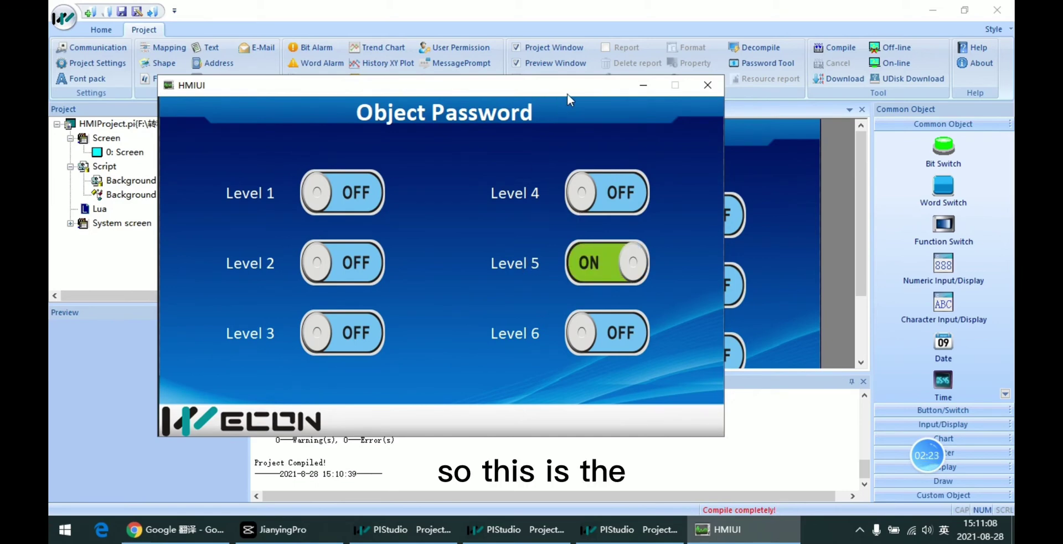
{"action": "left_click_drag", "start_coordinate": [567, 95], "coordinate": [629, 118]}
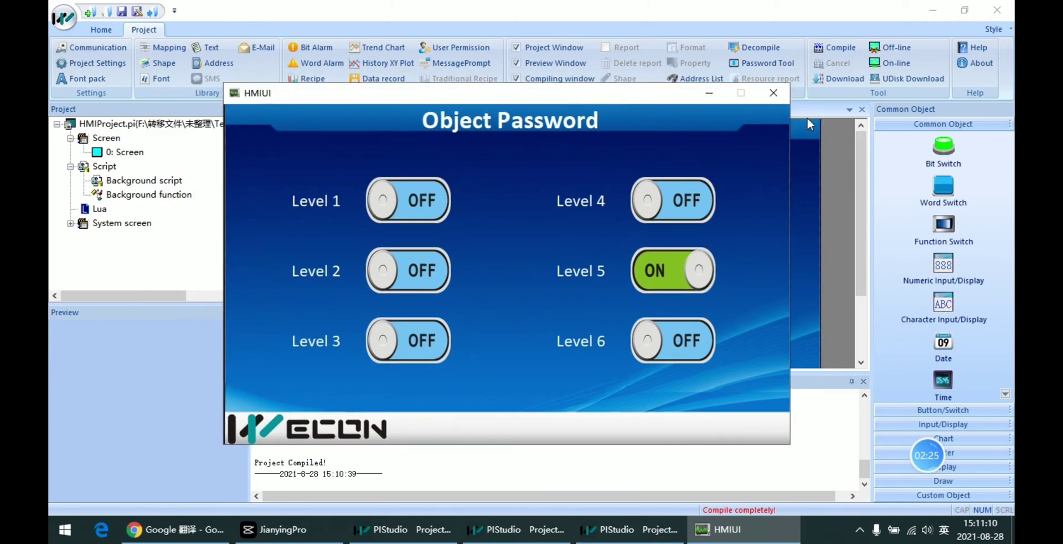
{"action": "left_click", "coordinate": [775, 103]}
- Open the Level 5 bit switch's security settings and keep its object password enabled with the object level at Level 5
{"action": "scroll", "coordinate": [721, 282], "scroll_direction": "down", "scroll_amount": 1}
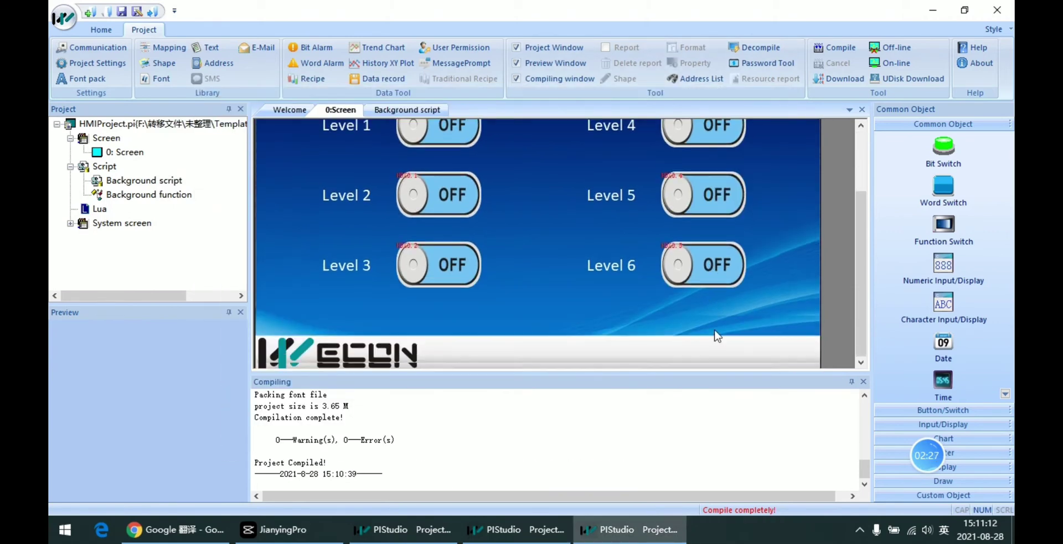
{"action": "scroll", "coordinate": [686, 318], "scroll_direction": "up", "scroll_amount": 3}
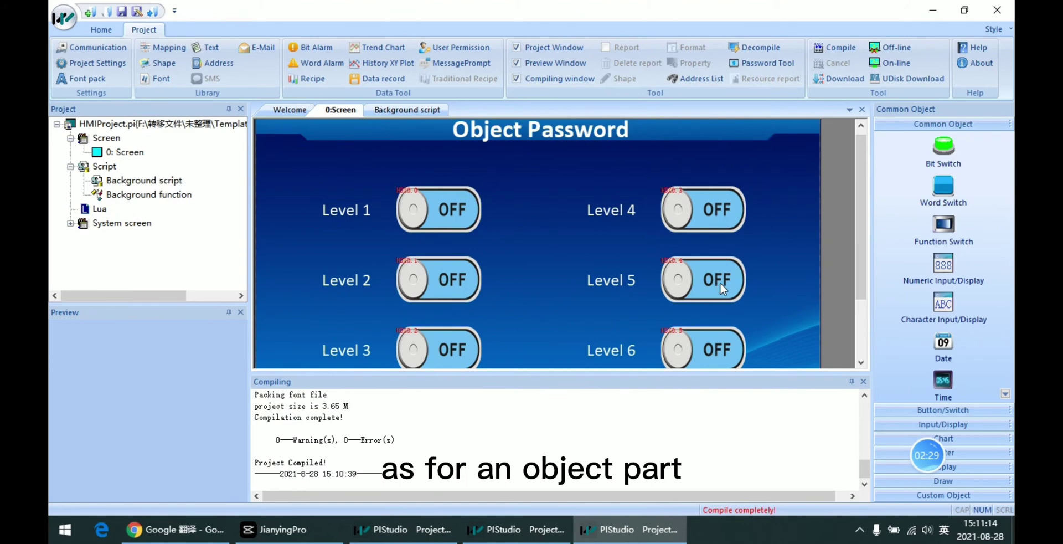
{"action": "double_click", "coordinate": [720, 283]}
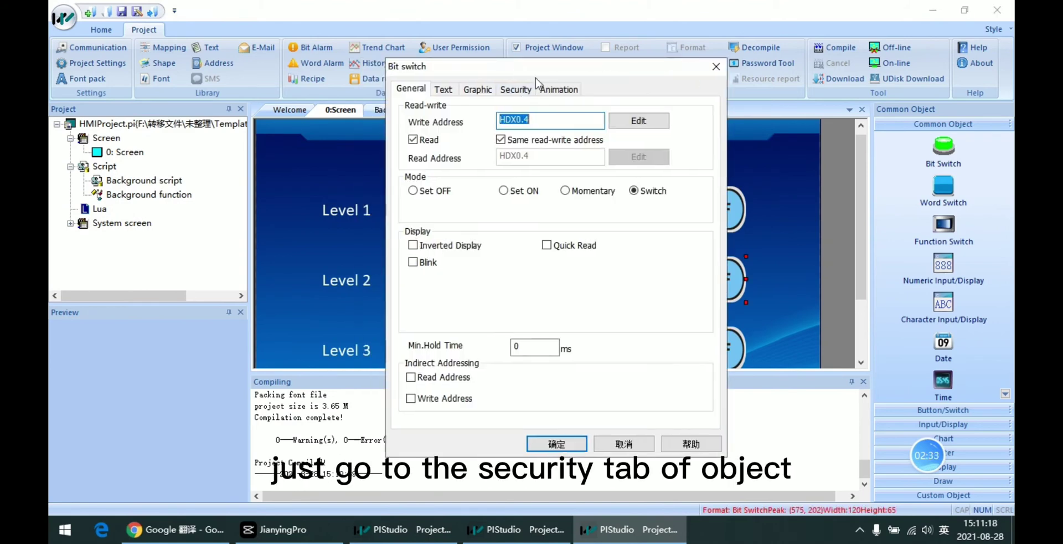
{"action": "left_click", "coordinate": [517, 93]}
{"action": "left_click", "coordinate": [617, 275]}
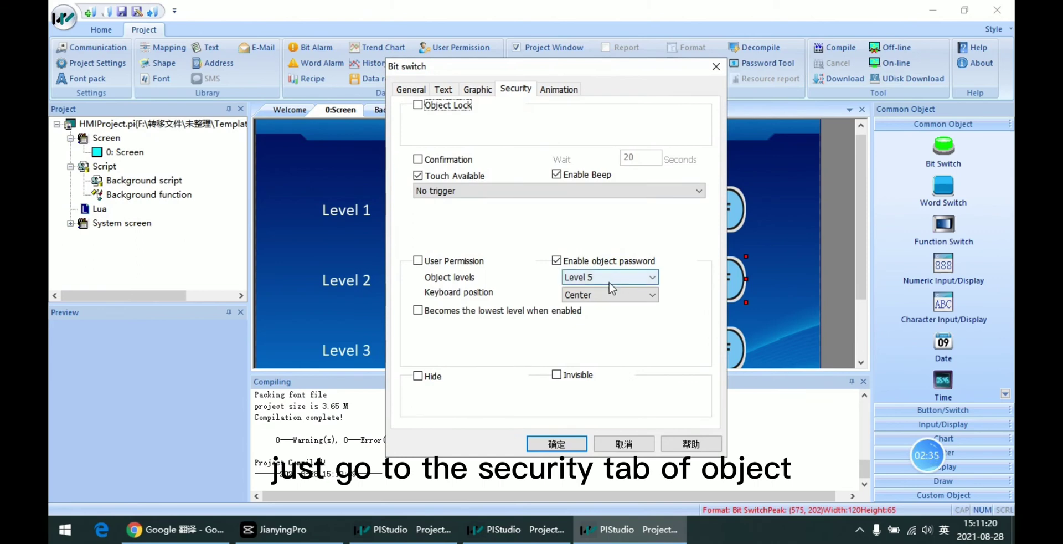
{"action": "left_click", "coordinate": [618, 274]}
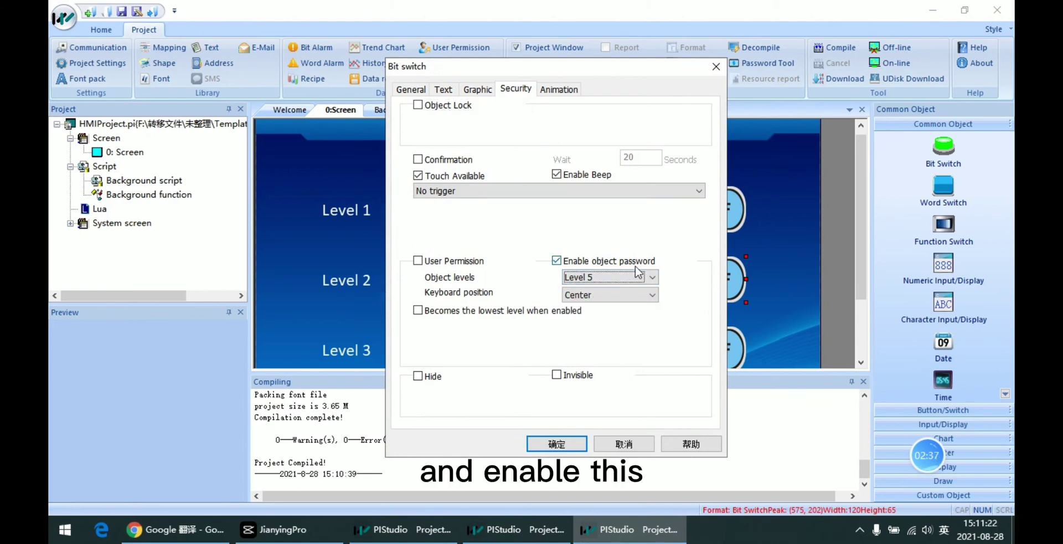
{"action": "left_click", "coordinate": [648, 261]}
{"action": "left_click", "coordinate": [637, 261]}
{"action": "left_click", "coordinate": [624, 278]}
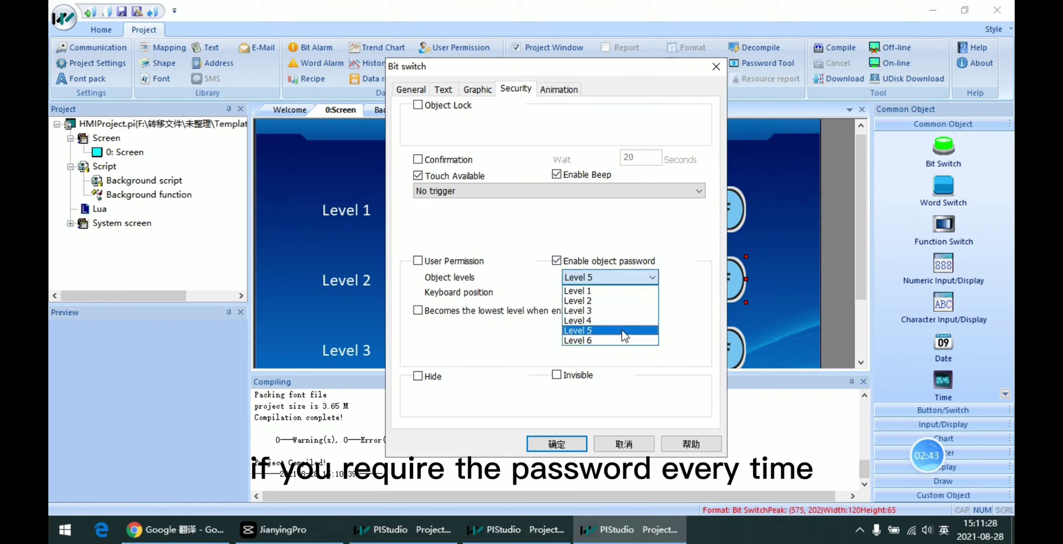
{"action": "left_click", "coordinate": [473, 322]}
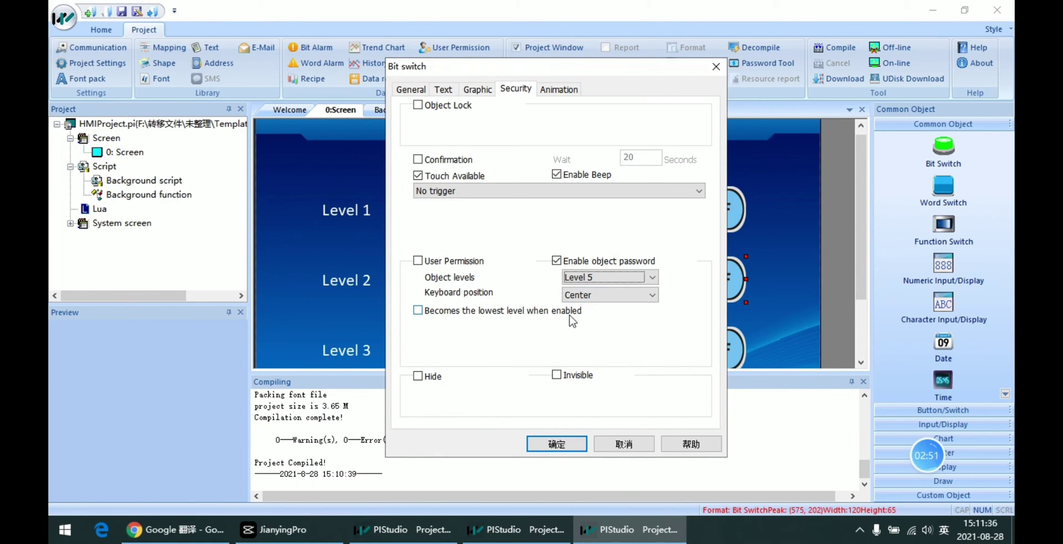
- Enable "Becomes the lowest level when enabled" for the Level 5 switch and save its properties
{"action": "left_click", "coordinate": [499, 312]}
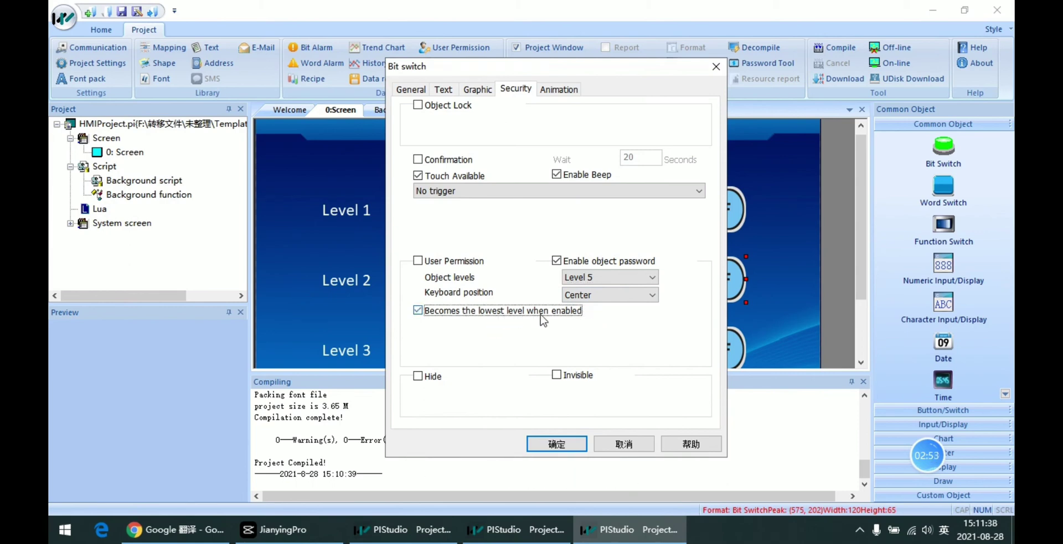
{"action": "left_click", "coordinate": [514, 314]}
{"action": "left_click", "coordinate": [515, 315]}
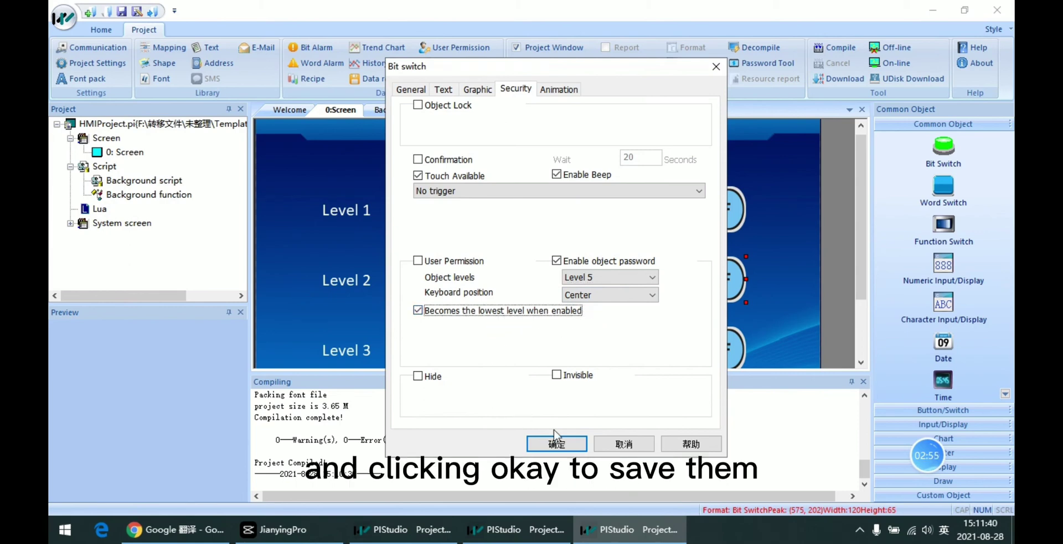
{"action": "left_click", "coordinate": [536, 443]}
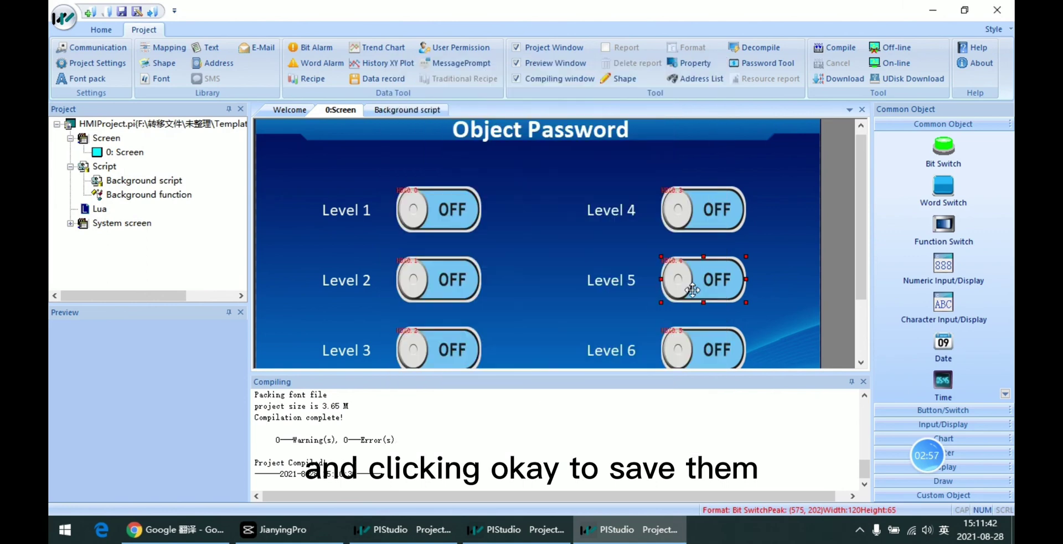